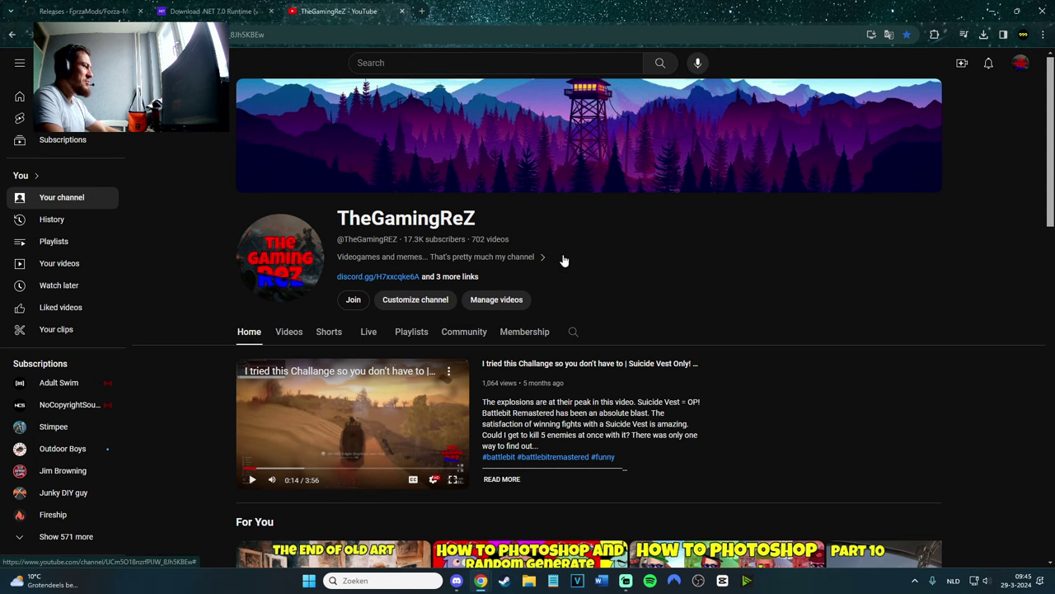
Scroll the YouTube channel page, then switch to the Forza-Mods-AIO 2.1.0.0 GitHub releases tab
scroll(594, 259, "down", 5)
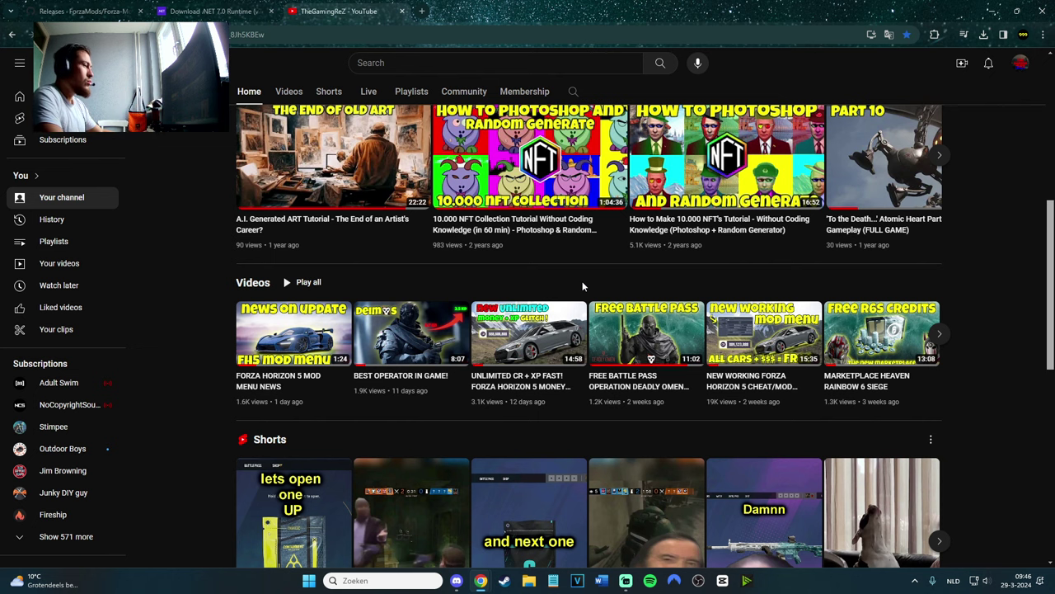
scroll(582, 286, "up", 5)
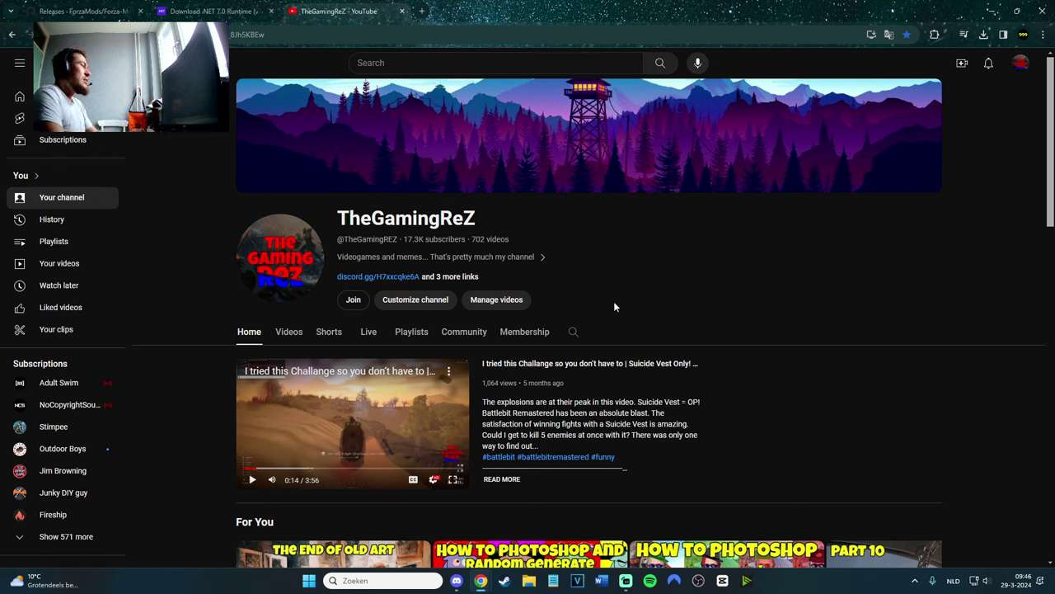
key("ctrl+Tab")
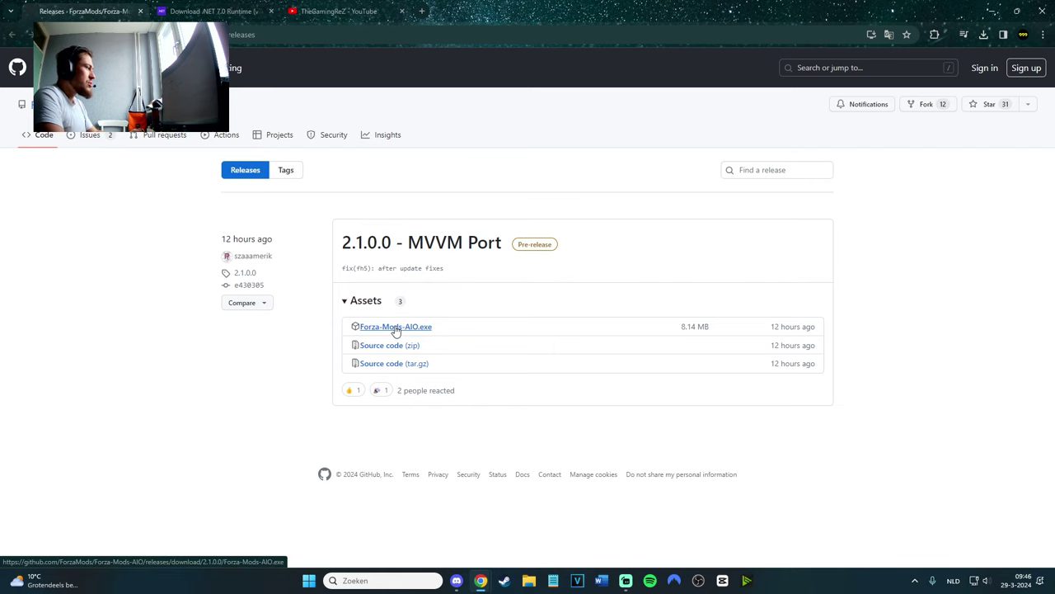
Switch to the .NET 7.0 Runtime (v7.0.15) download tab
left_click(212, 11)
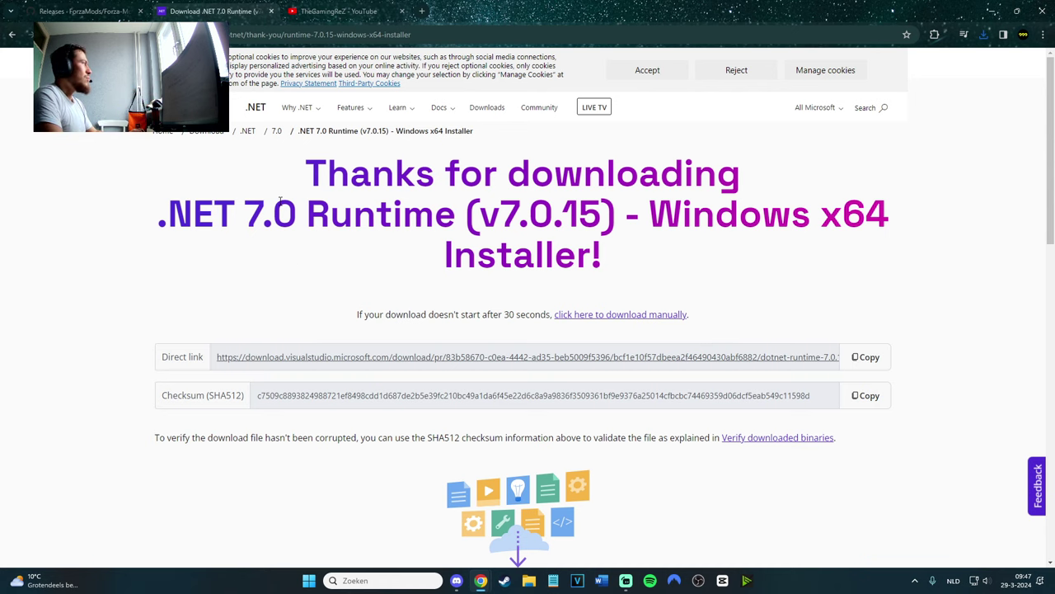
Keep the blocked Forza-Mods-AIO (1).exe with 'Verdacht bestand downloaden' and confirm the downloads finished
left_click(90, 11)
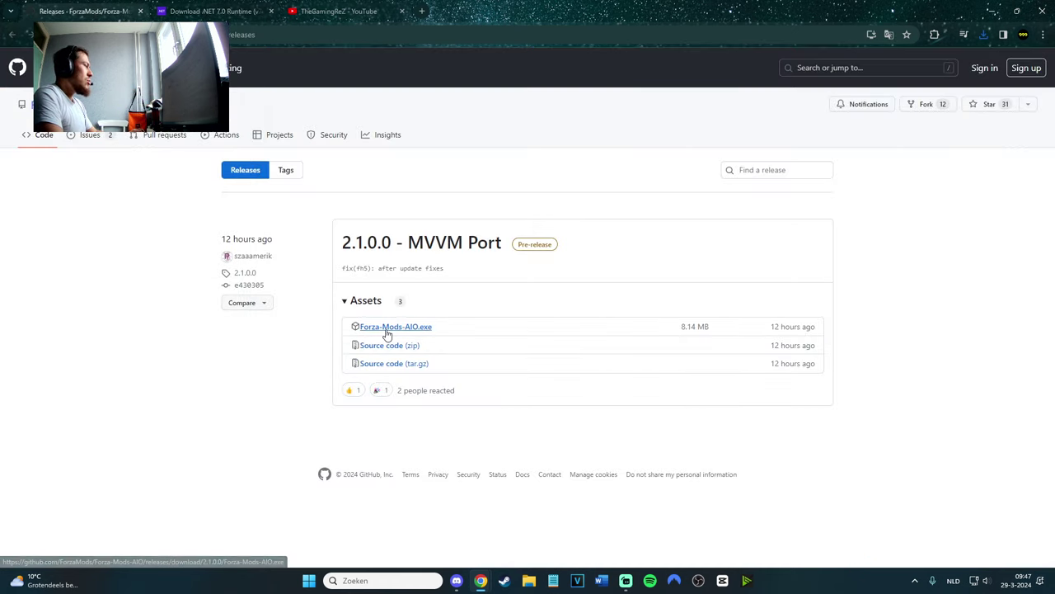
left_click(986, 35)
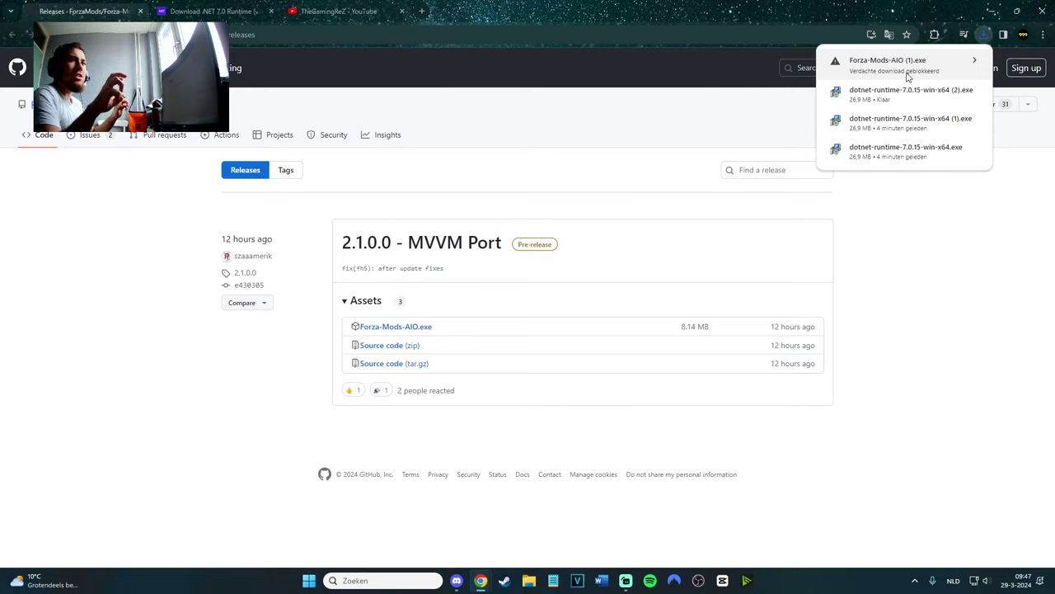
left_click(907, 69)
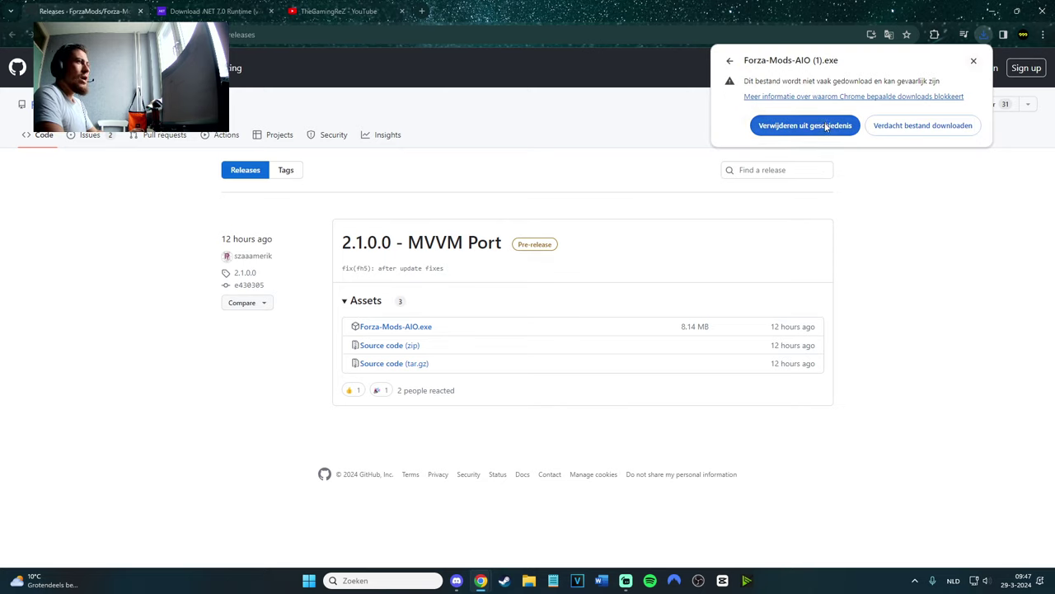
left_click(894, 129)
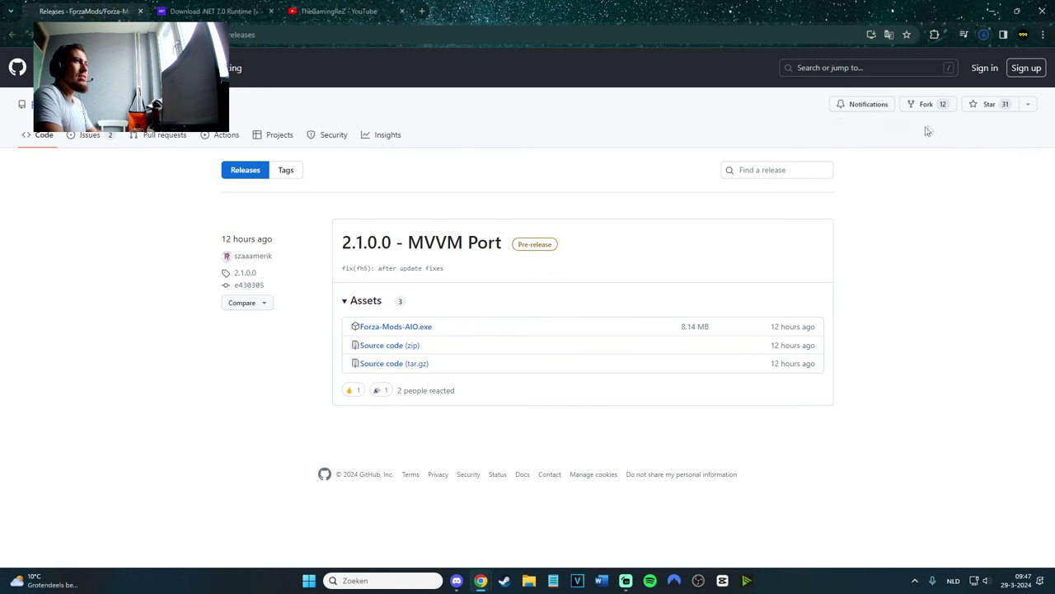
left_click(987, 35)
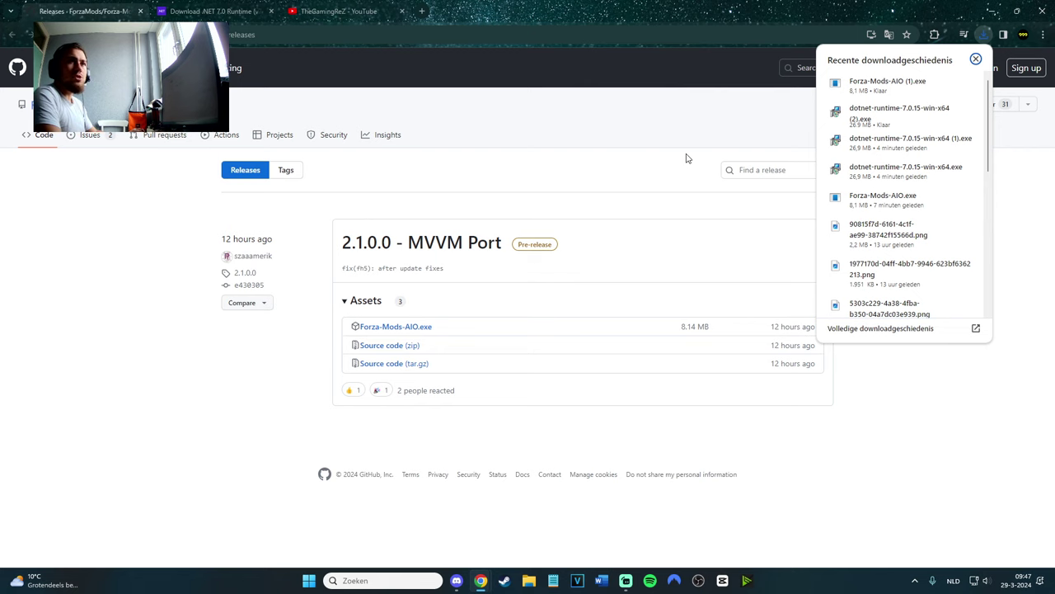
key("ctrl+Tab")
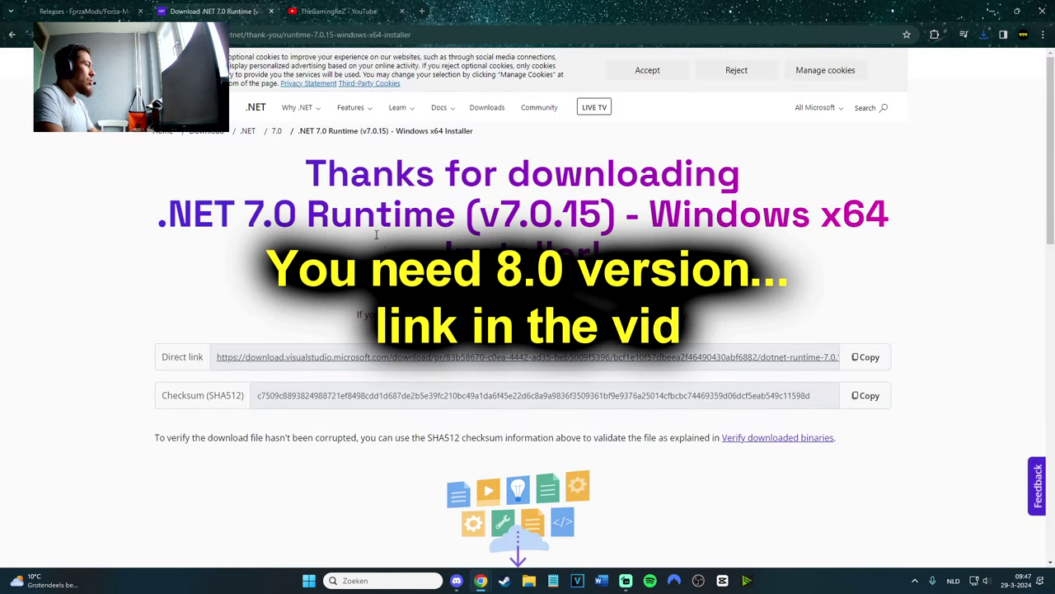
left_click(984, 34)
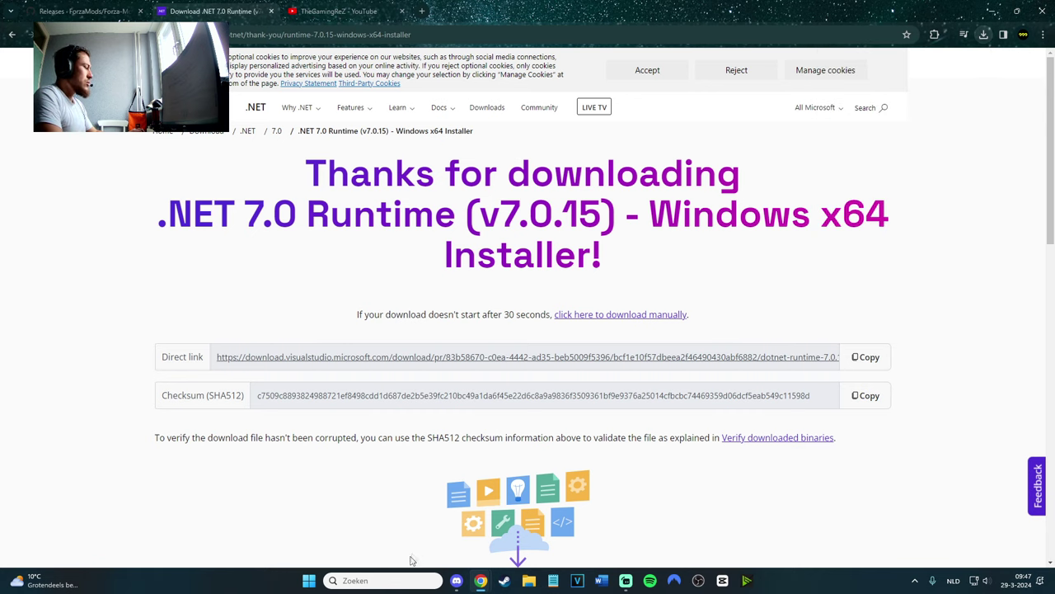
Search 'games', open the GAMES folder and launch the Forza Horizon 5 shortcut
left_click(402, 587)
type("games")
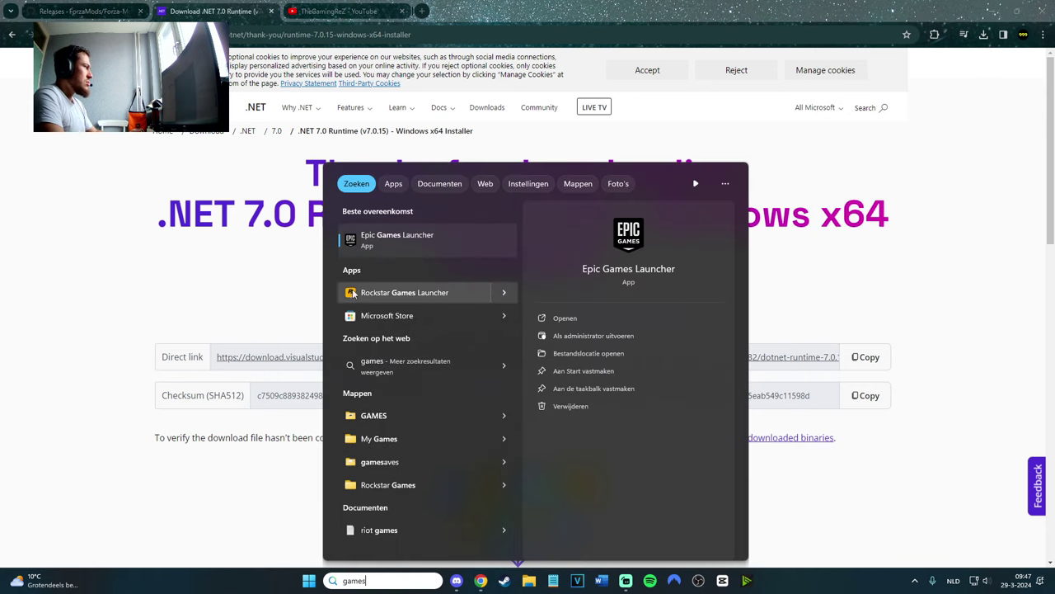
left_click(415, 416)
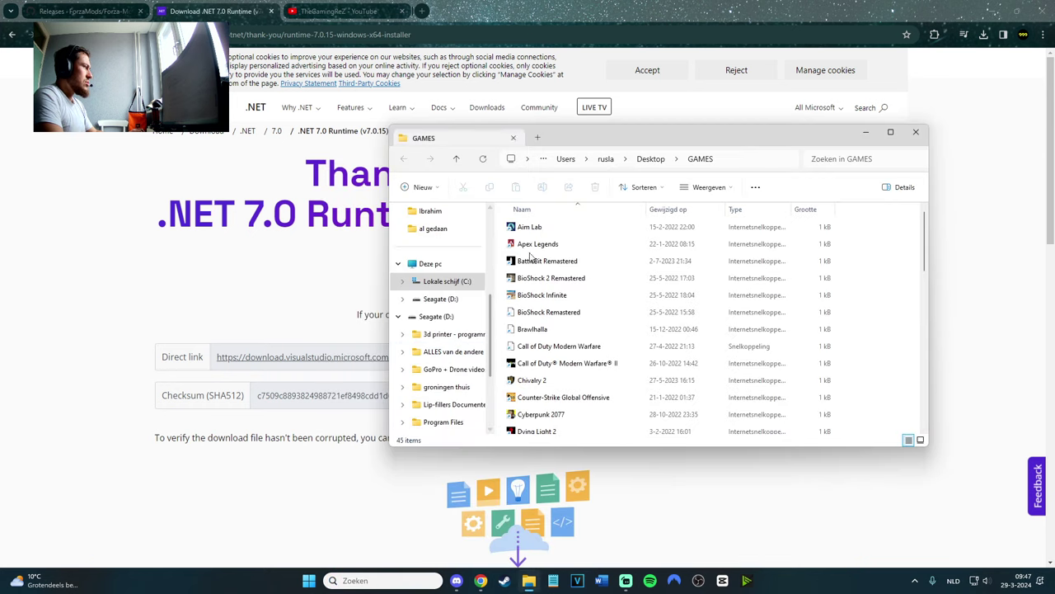
key("f")
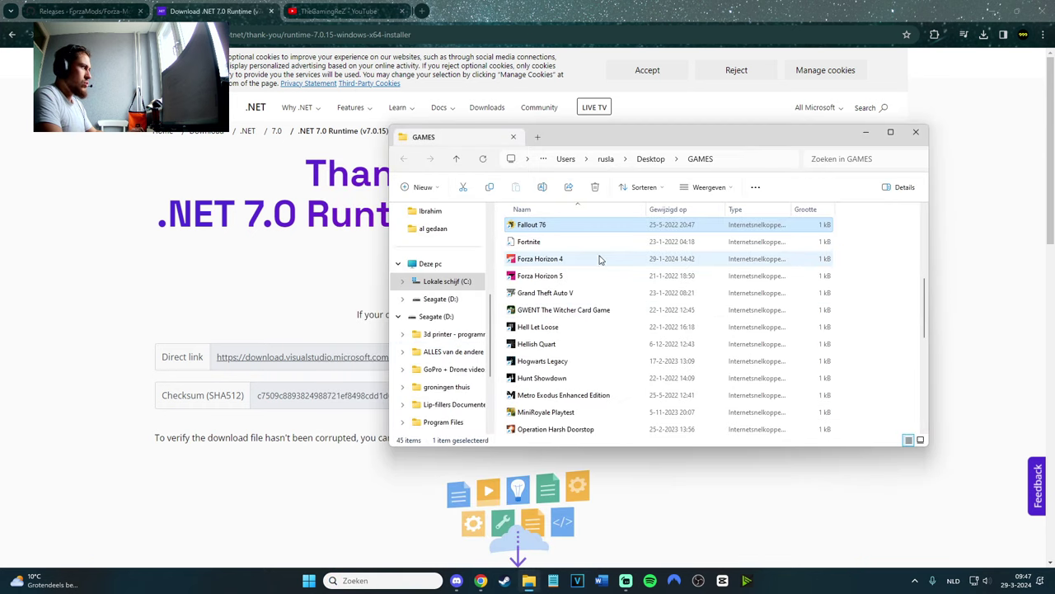
left_click(578, 277)
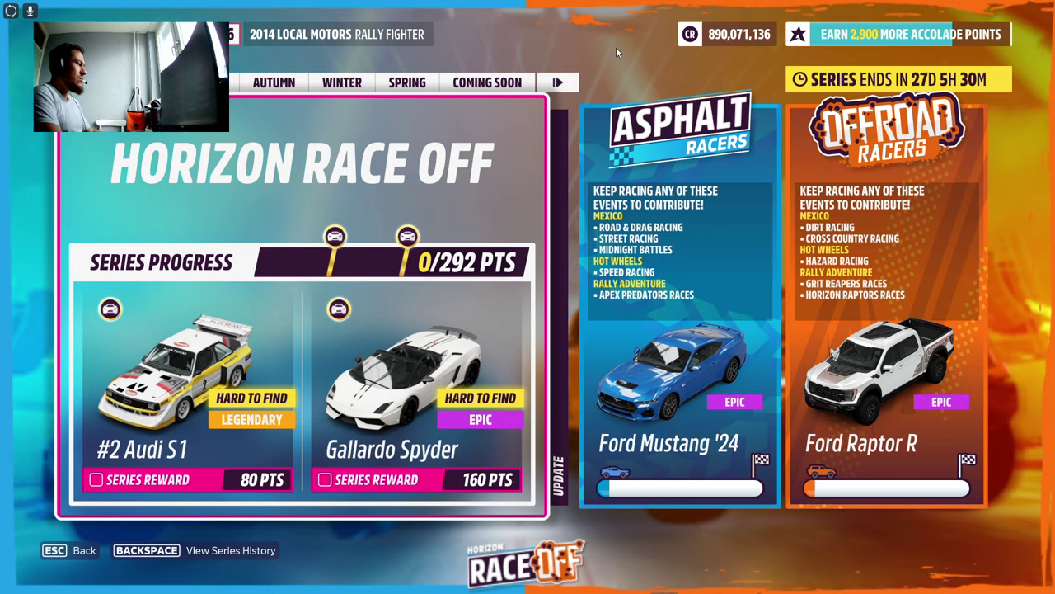
Exit the garage into the open world, drive forward briefly, and pause the game
key("Escape")
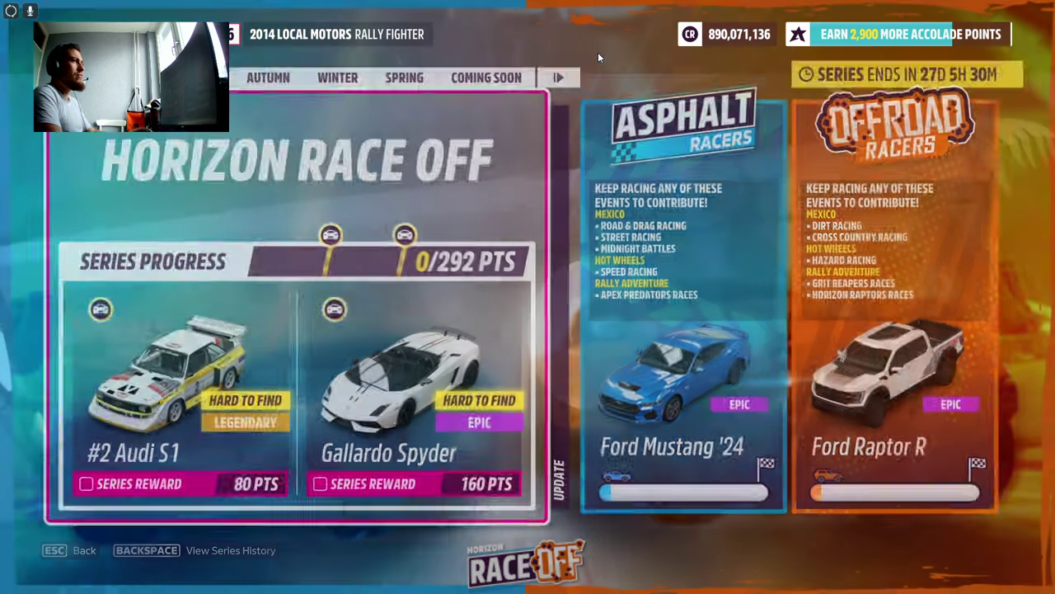
key("space")
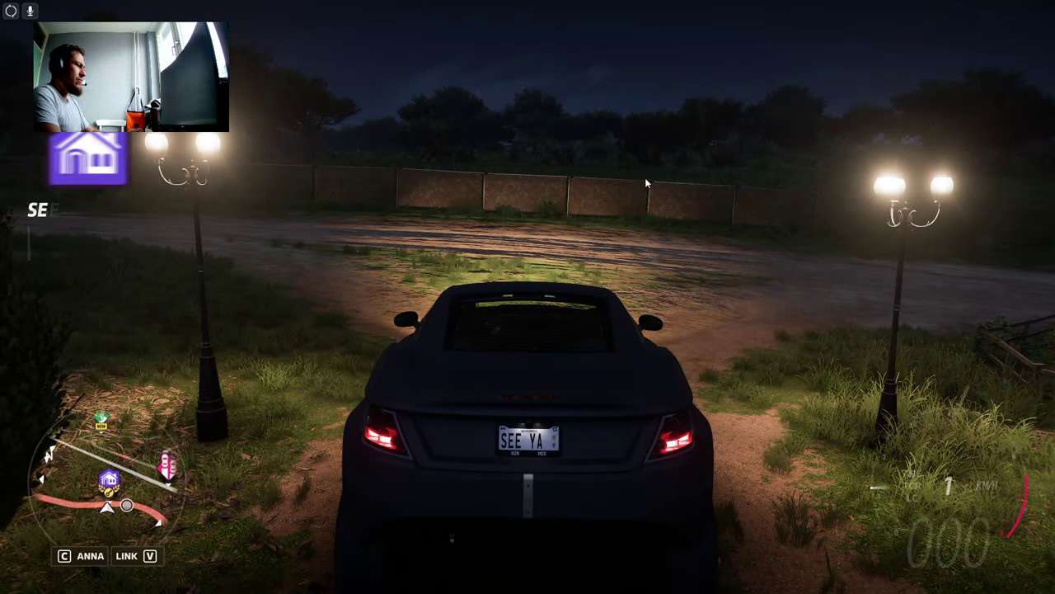
key("w")
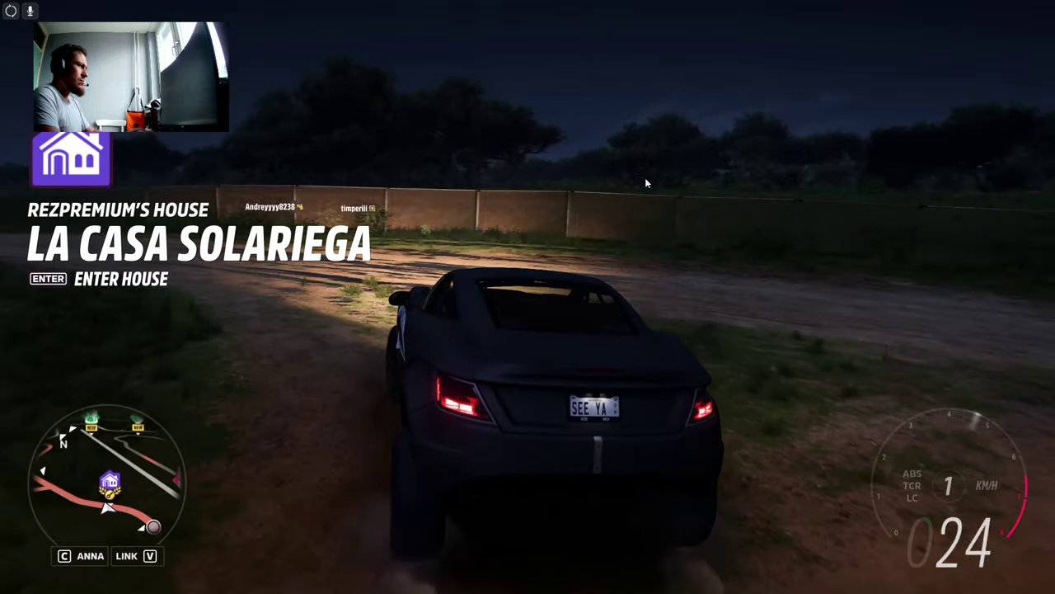
key("Escape")
Open the Downloads folder in File Explorer and select Forza-Mods-AIO (1)
key("super")
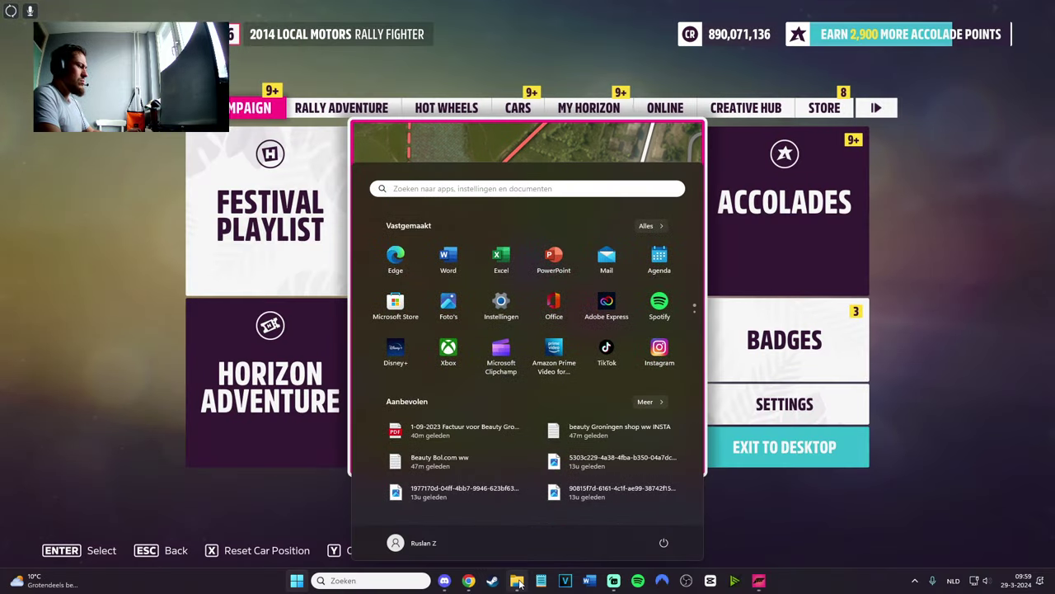
left_click(517, 581)
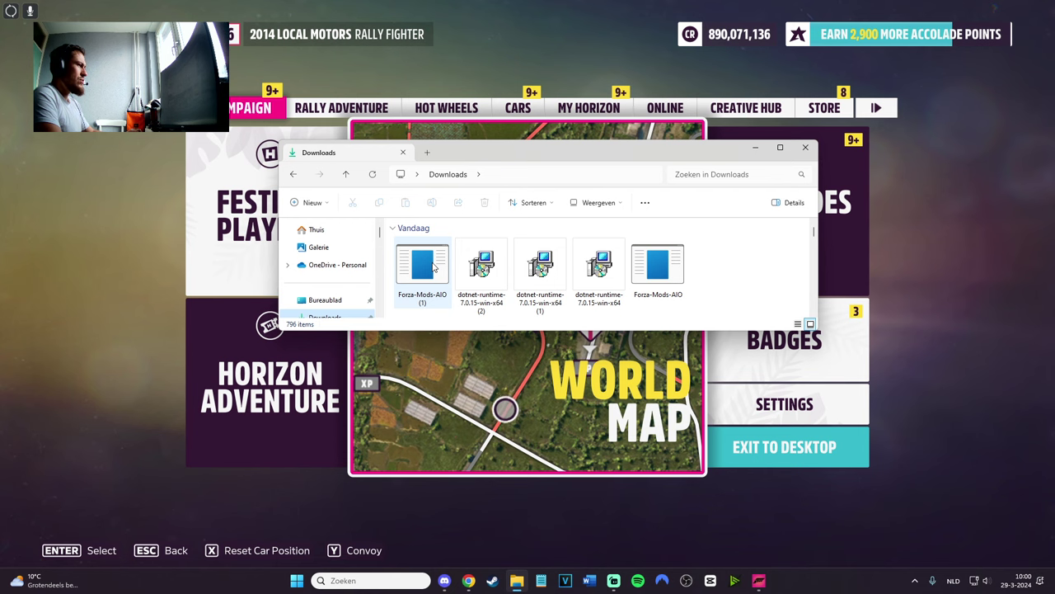
left_click(439, 267)
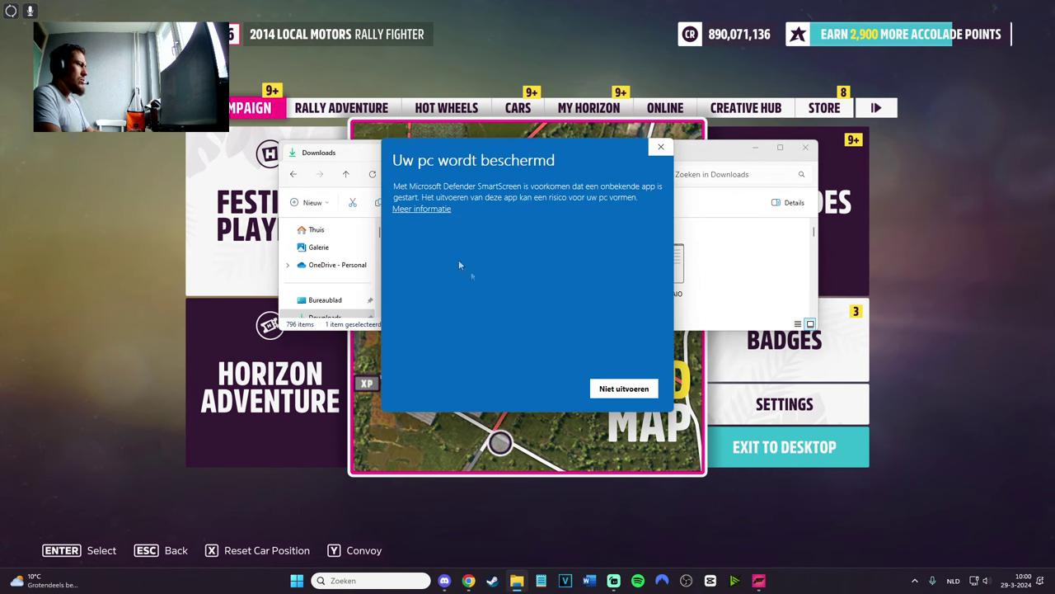
Run it past SmartScreen via 'Meer informatie' and 'Toch uitvoeren', then select the dotnet-runtime installer
left_click_drag(398, 163, 555, 162)
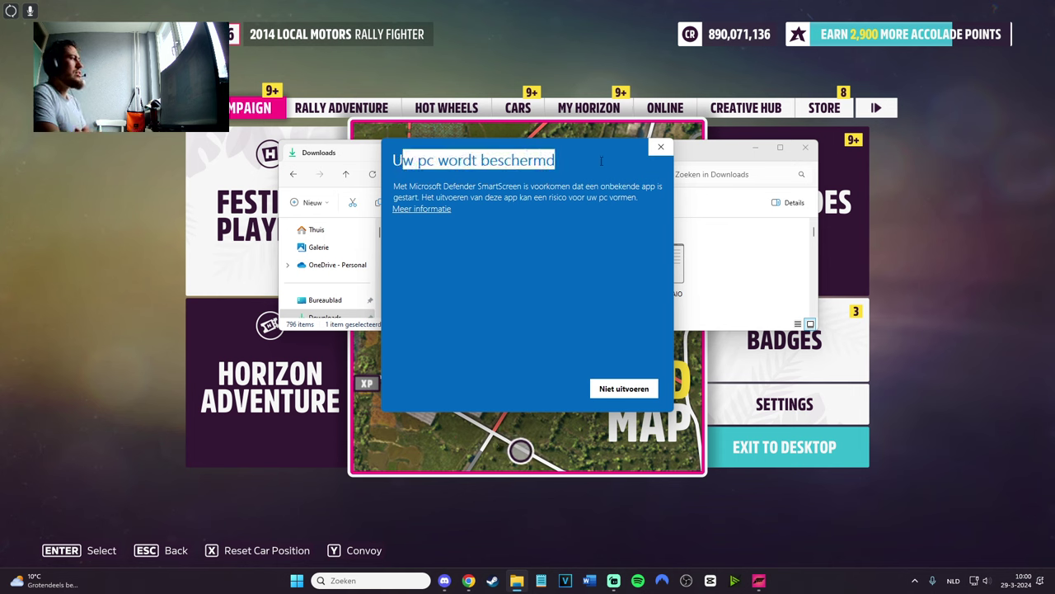
left_click(495, 193)
left_click(422, 209)
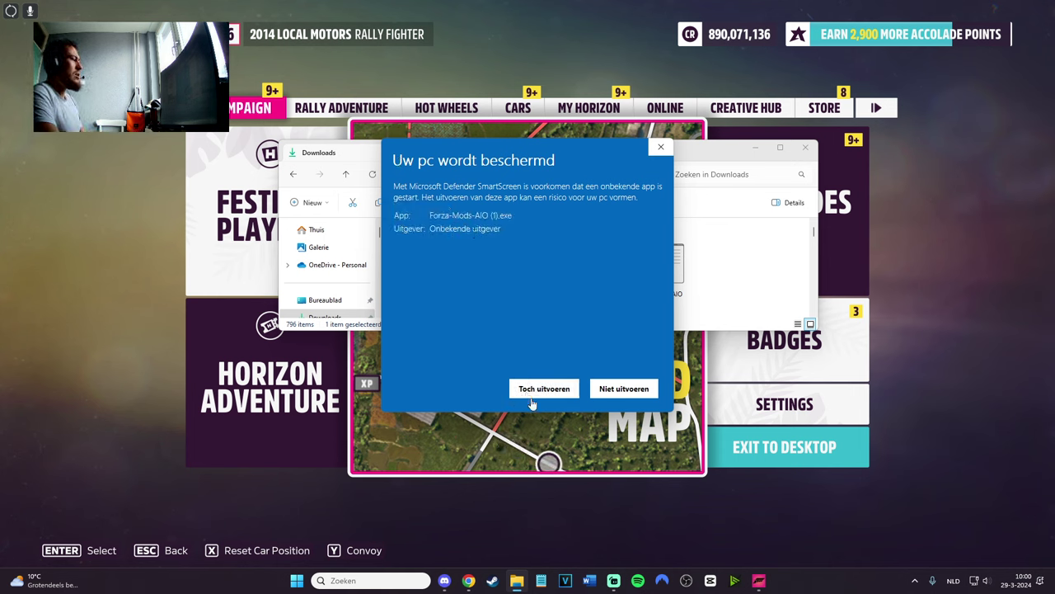
left_click(544, 390)
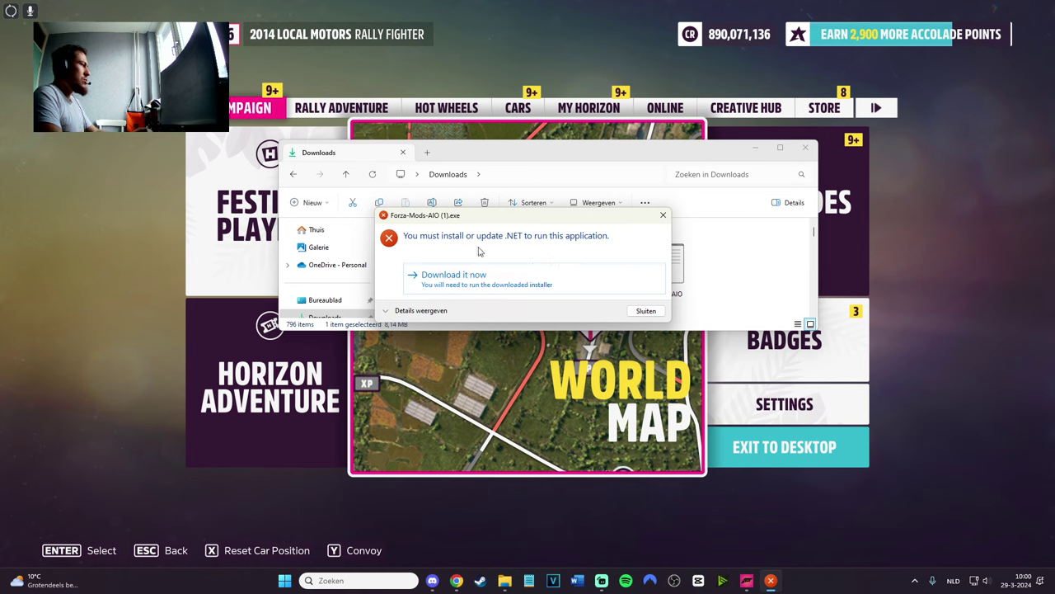
left_click(736, 244)
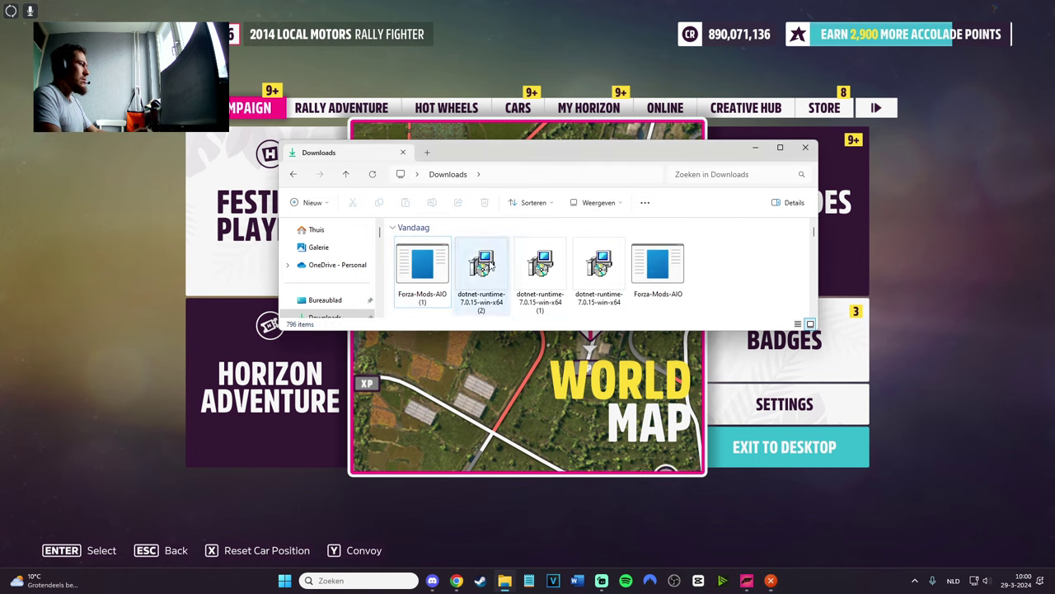
left_click(491, 266)
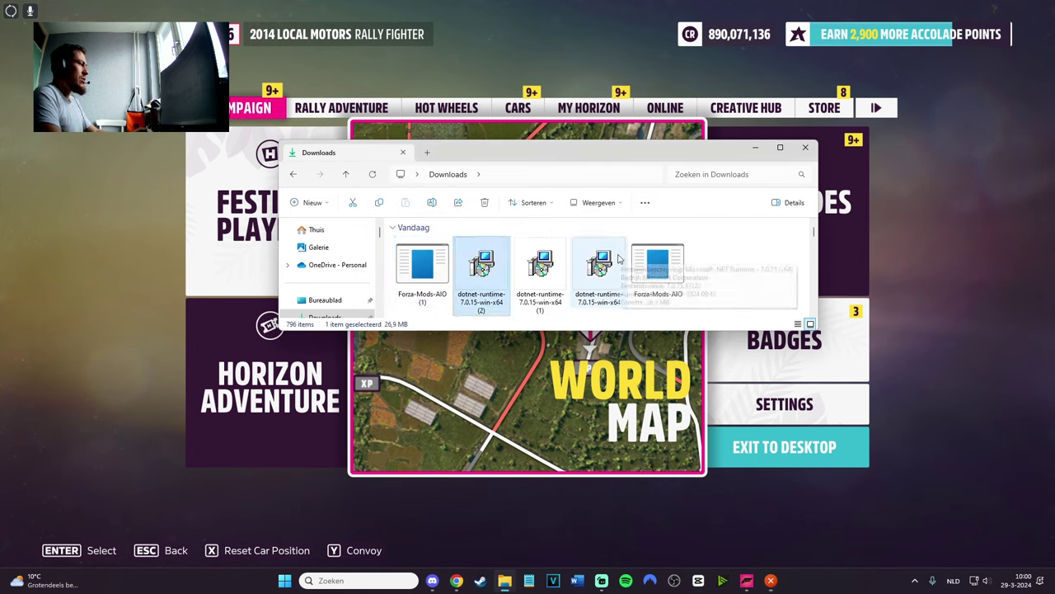
Repair .NET Runtime 7.0.15 through UAC and Files In Use, close it, and relaunch Forza-Mods-AIO (1)
double_click(620, 262)
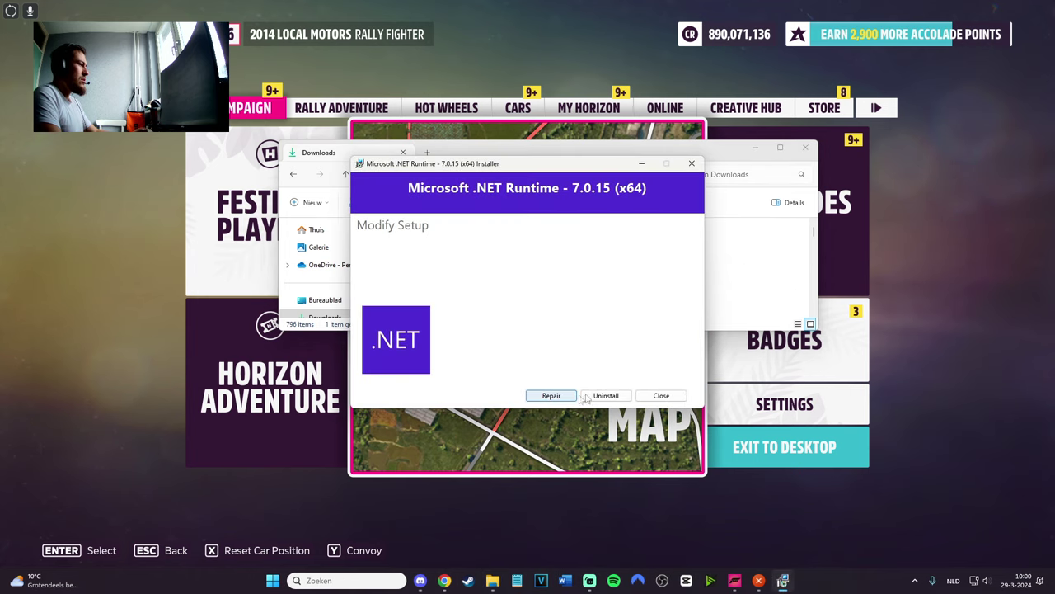
left_click(561, 396)
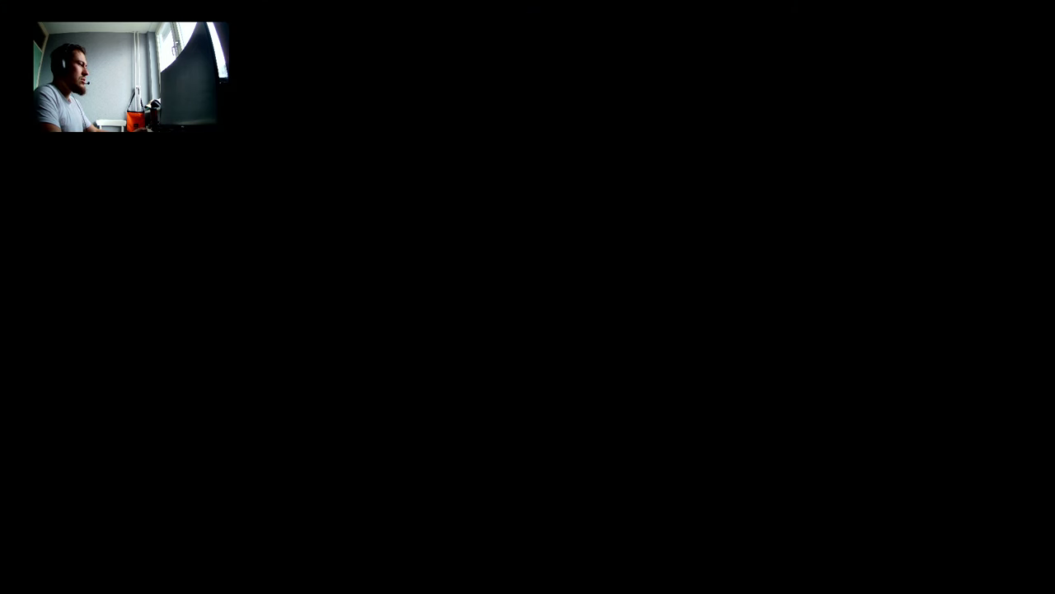
left_click(590, 333)
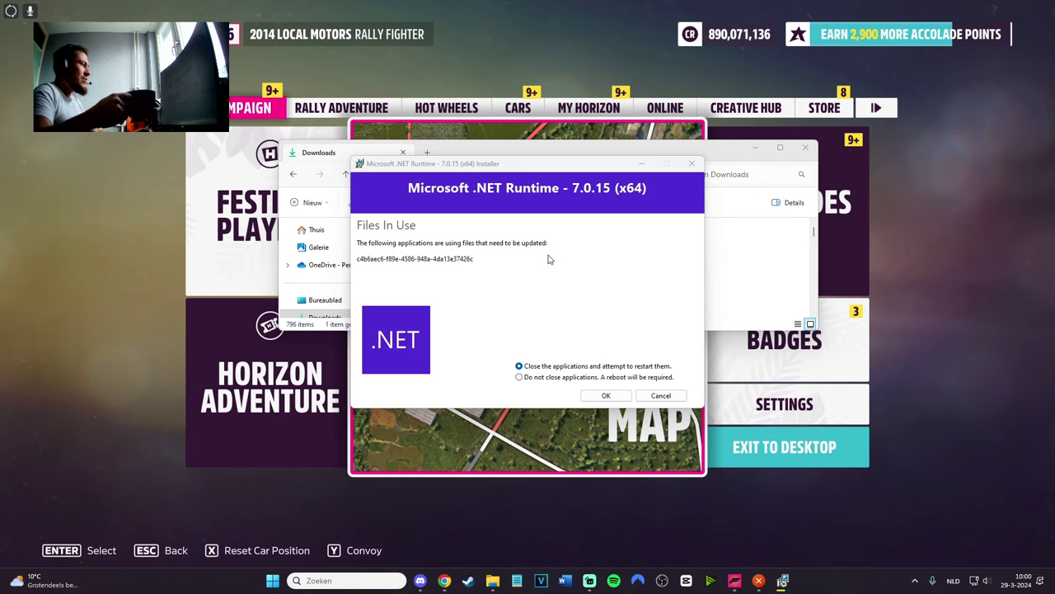
left_click(601, 396)
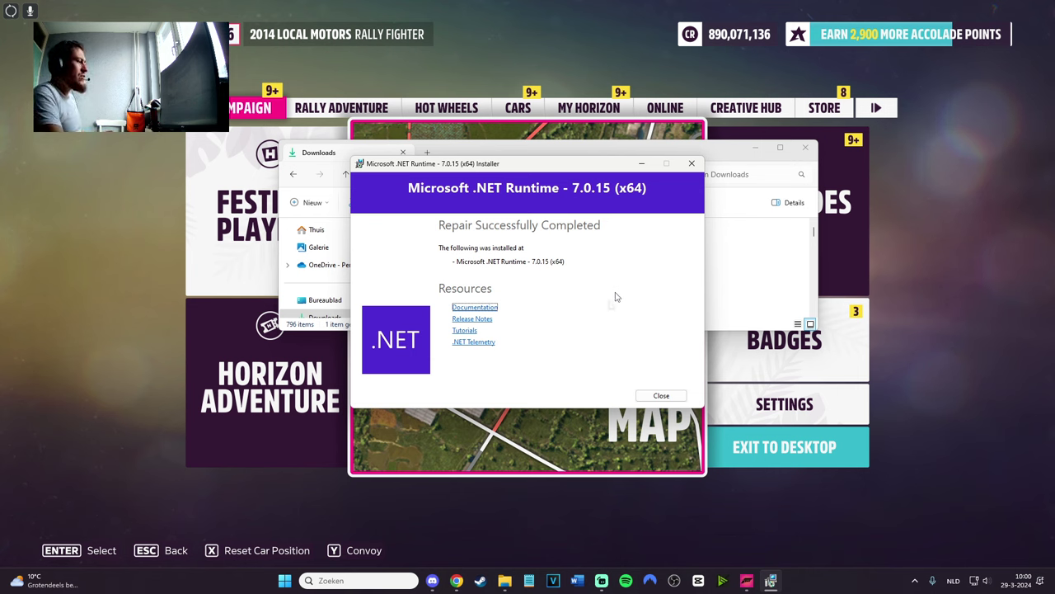
left_click(661, 395)
left_click(404, 261)
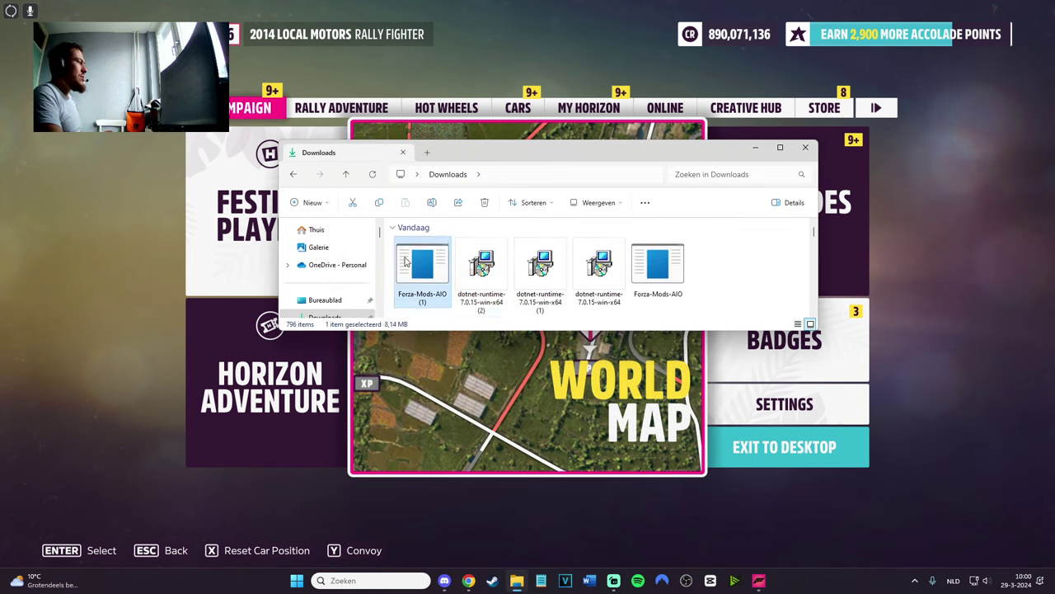
double_click(404, 261)
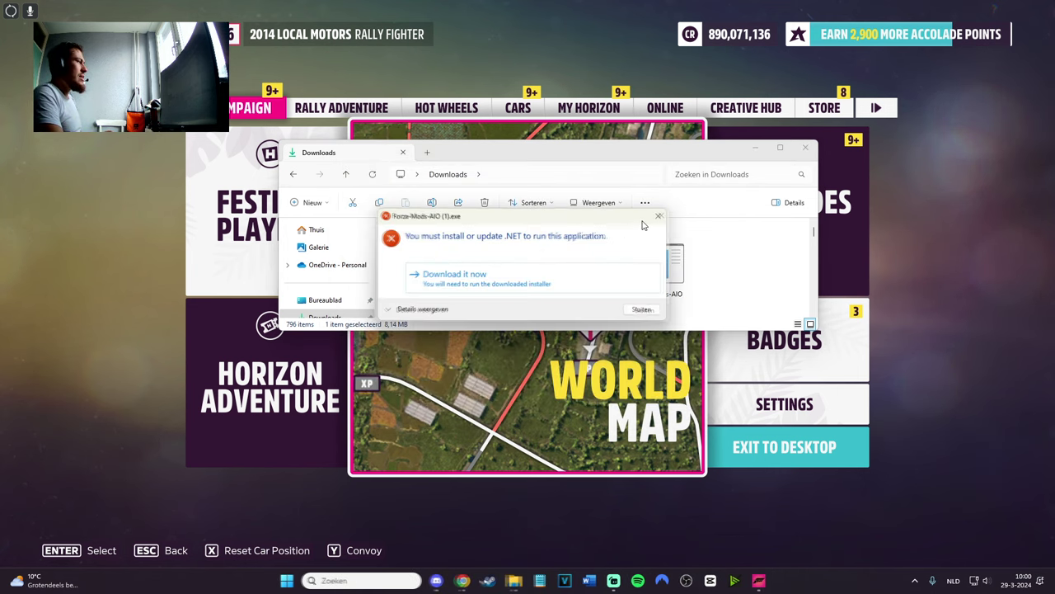
Dismiss the .NET error, run Forza-Mods-AIO.exe via 'Toch uitvoeren', and choose 'Download it now'
left_click(531, 282)
left_click(658, 266)
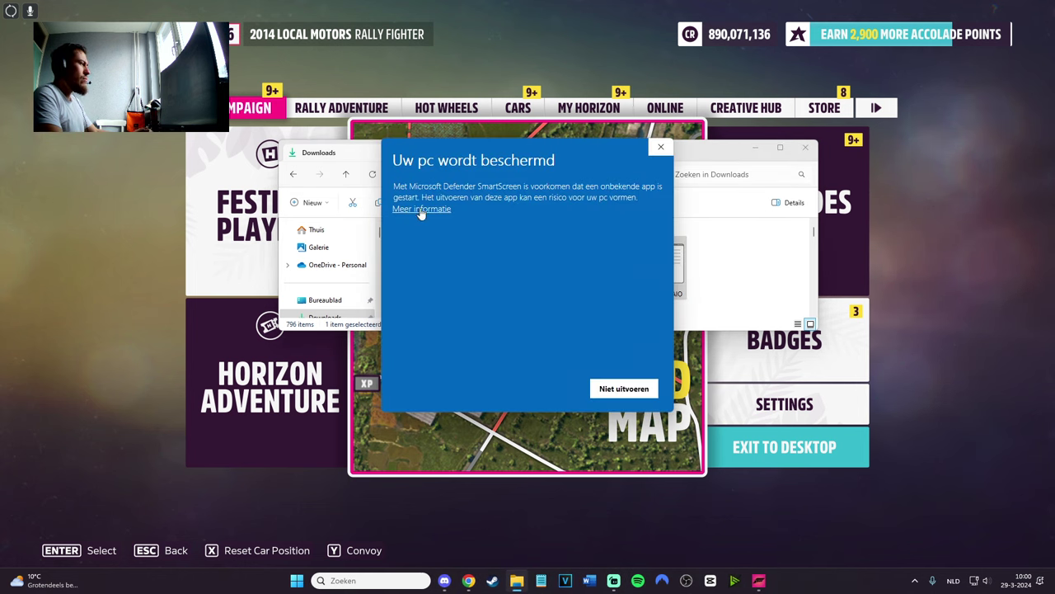
left_click(421, 210)
left_click(545, 391)
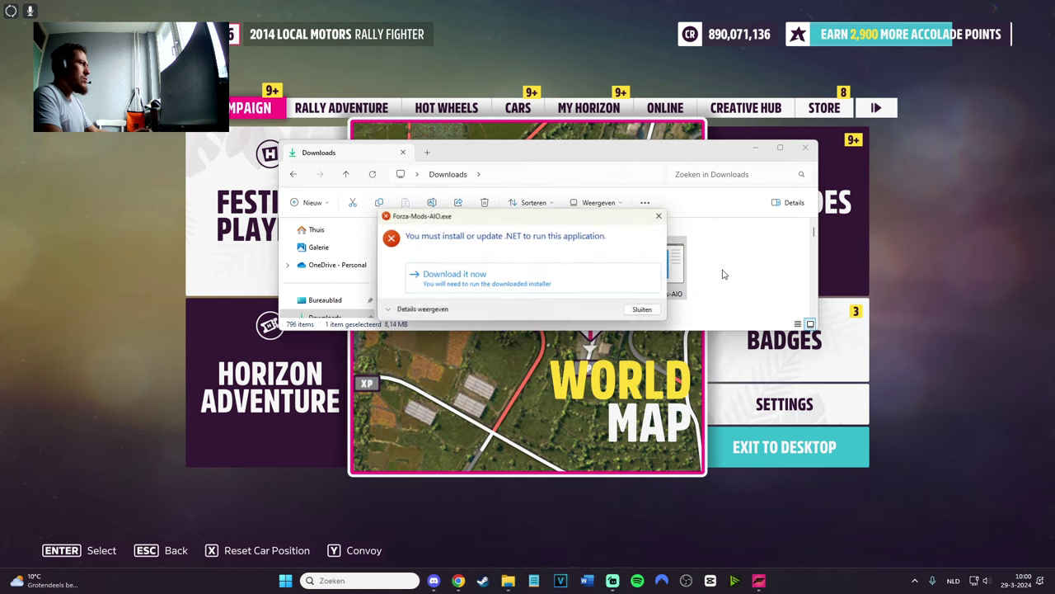
left_click(498, 280)
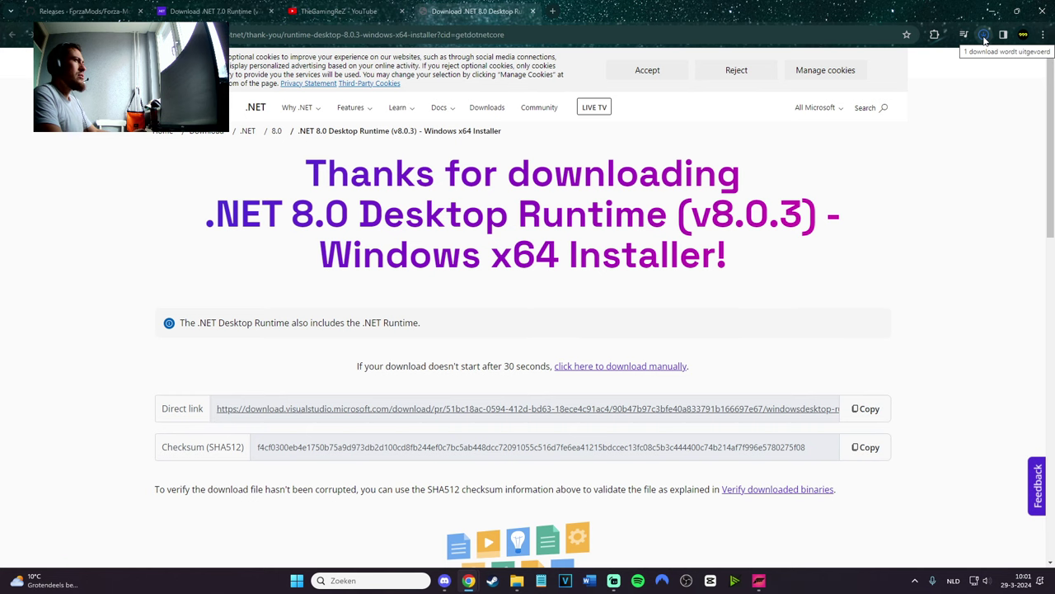
Open the windowsdesktop-runtime installer from Chrome's downloads folder and install .NET Desktop Runtime 8.0.3
left_click(984, 35)
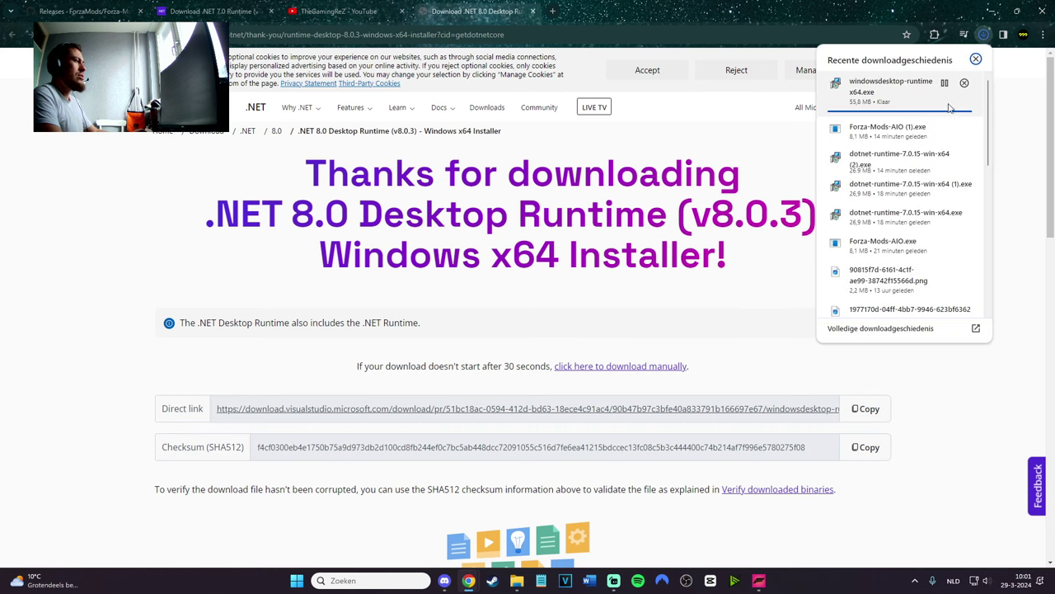
left_click(945, 83)
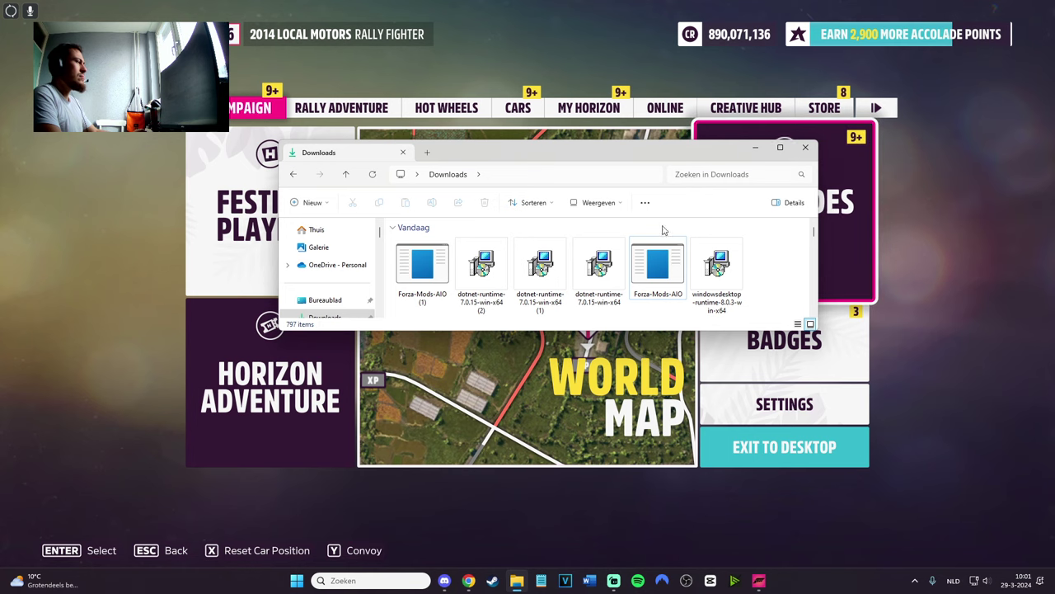
double_click(717, 265)
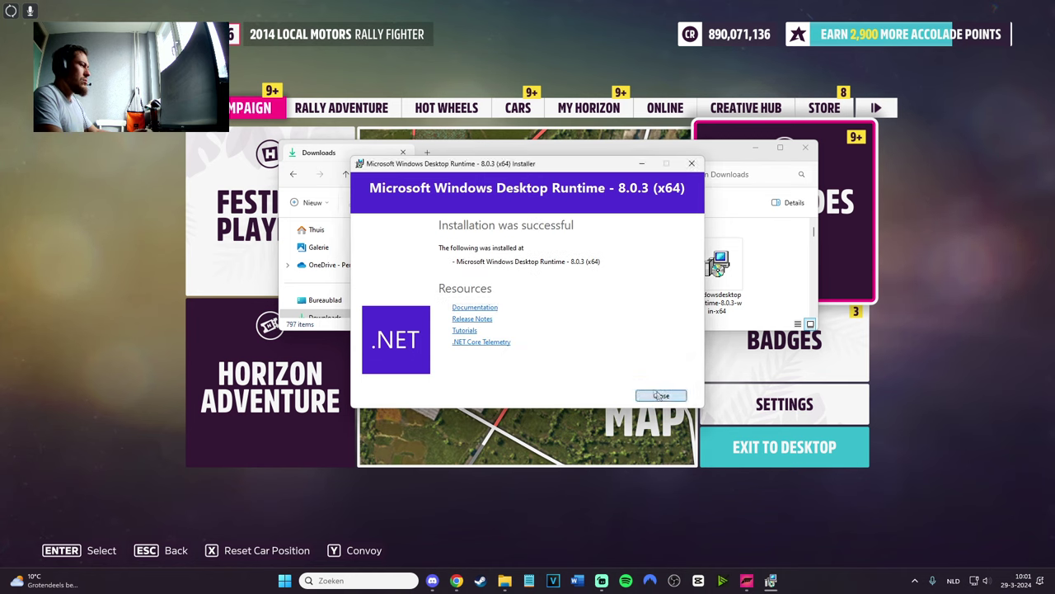
left_click(661, 396)
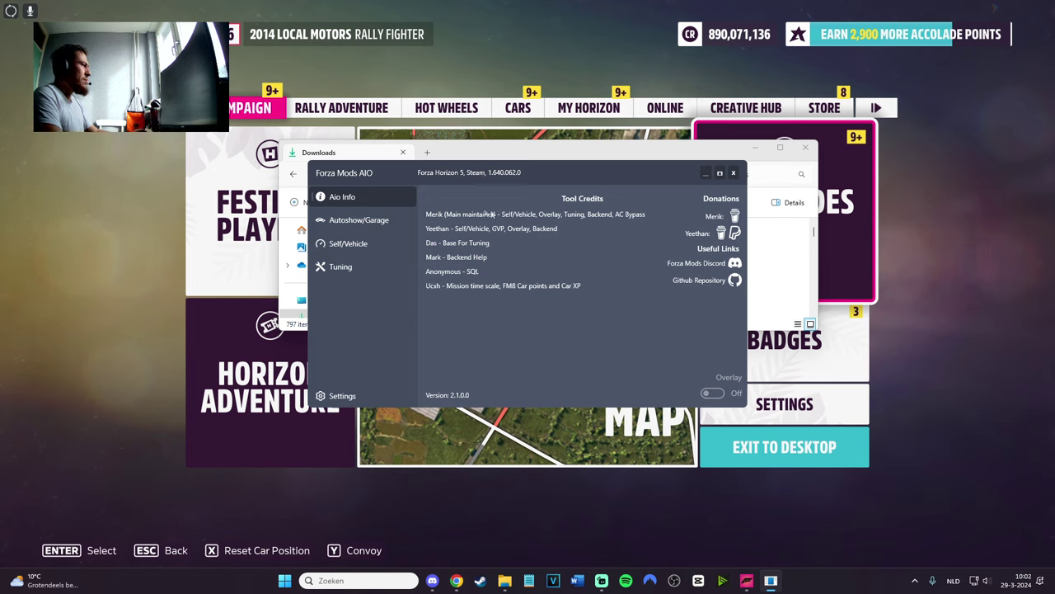
Open the Autoshow/Garage page in Forza Mods AIO
left_click(363, 221)
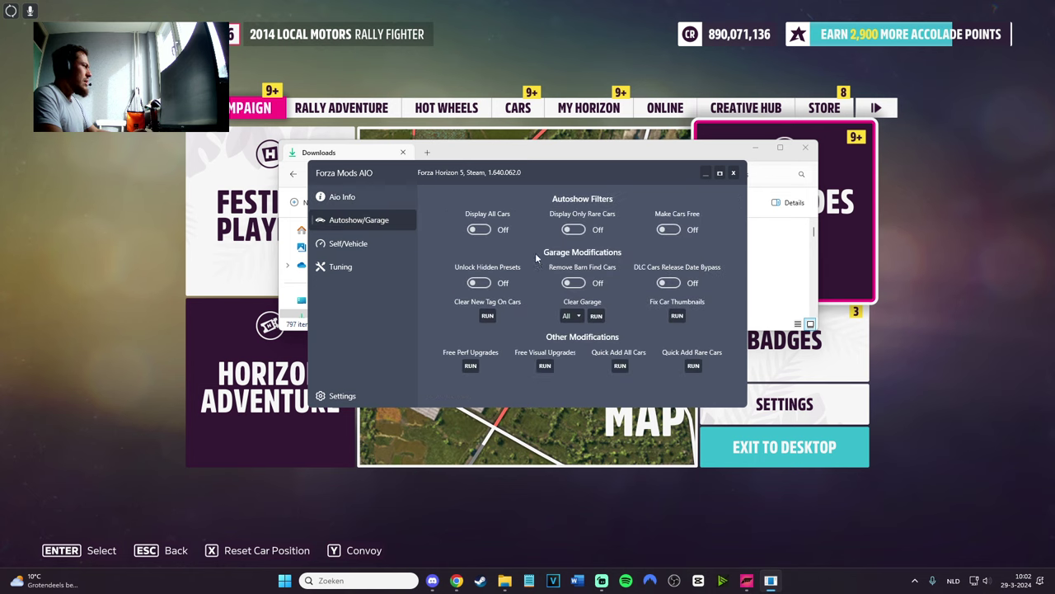
Switch Forza Mods AIO to its Tuning page and close the Downloads folder window
left_click(366, 248)
left_click(368, 277)
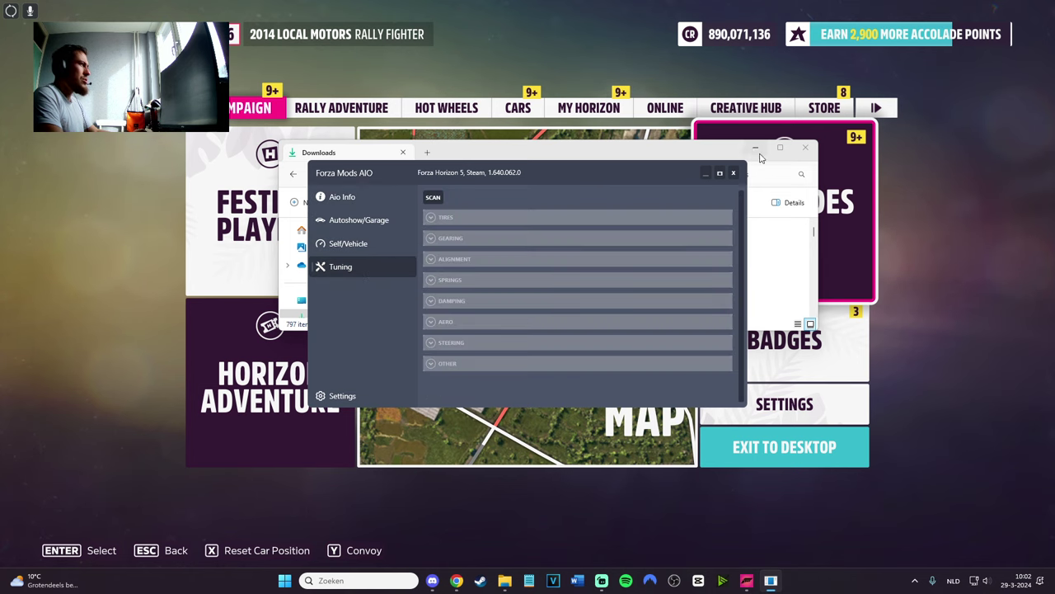
left_click(807, 149)
left_click_drag(567, 168, 552, 176)
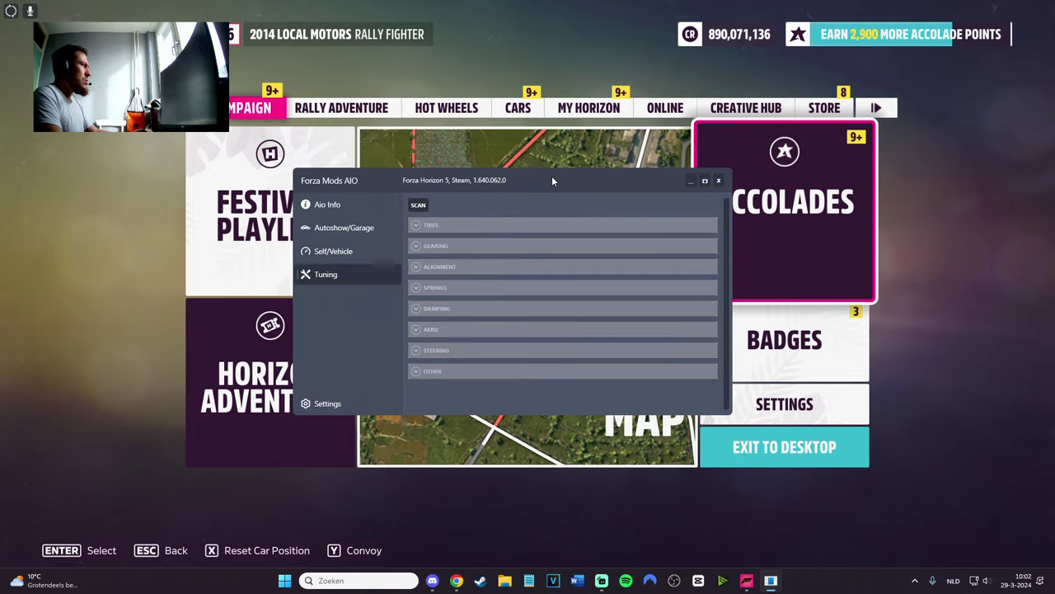
Unpause Forza Horizon 5, then bring Forza Mods AIO back in front of the game
left_click(121, 168)
key("Escape")
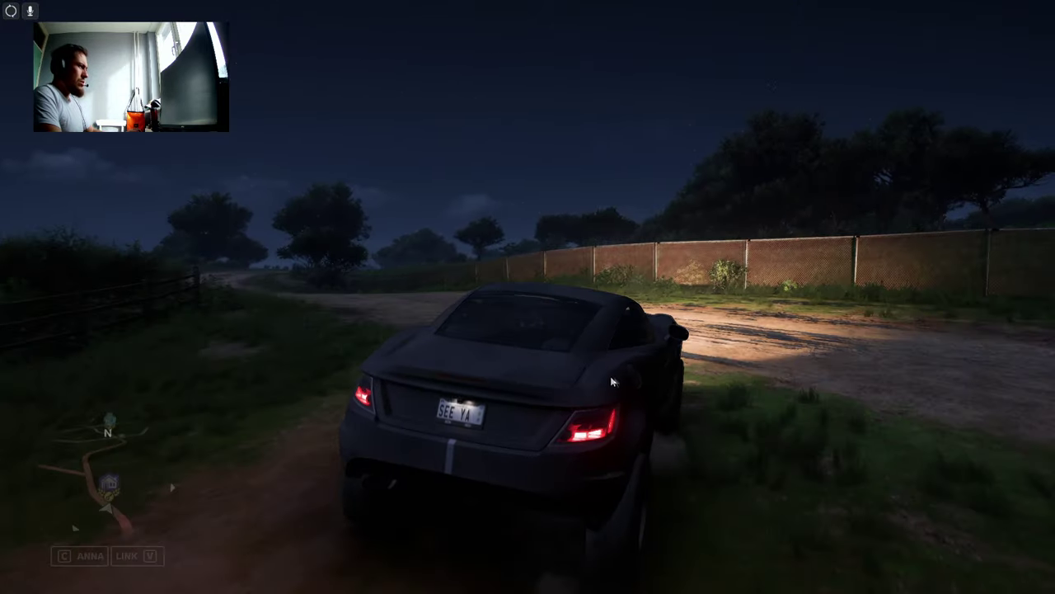
key("super")
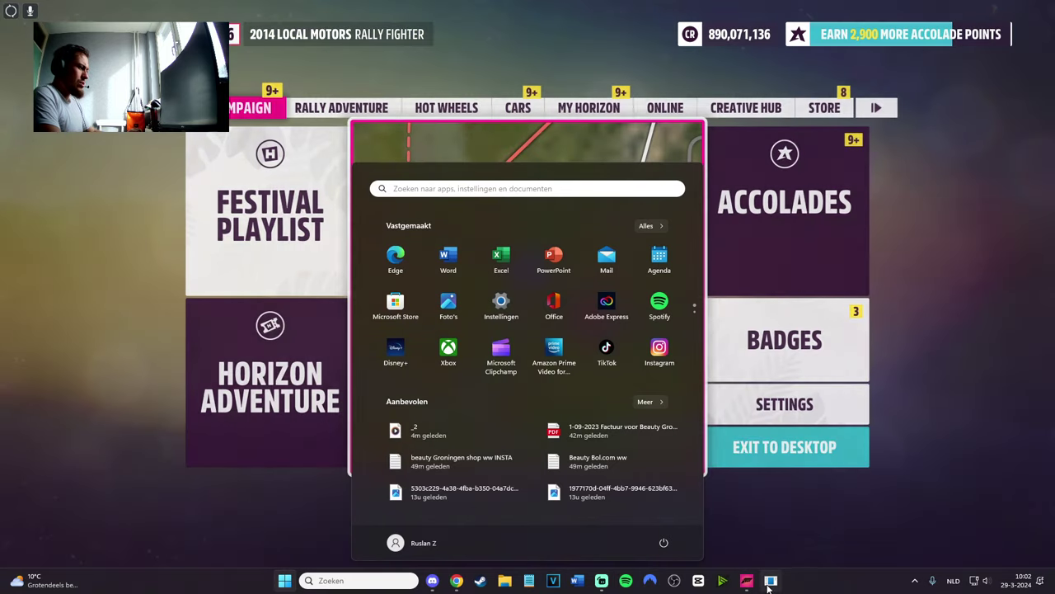
left_click(771, 580)
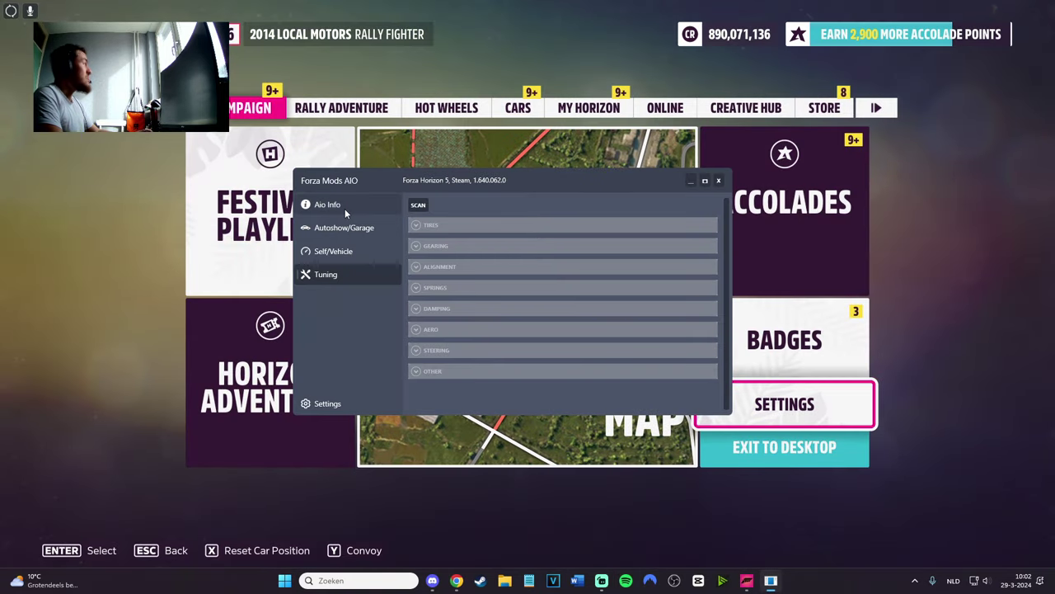
Turn Make Cars Free on in the Autoshow/Garage page, then refocus the game's Cars menu
left_click(352, 229)
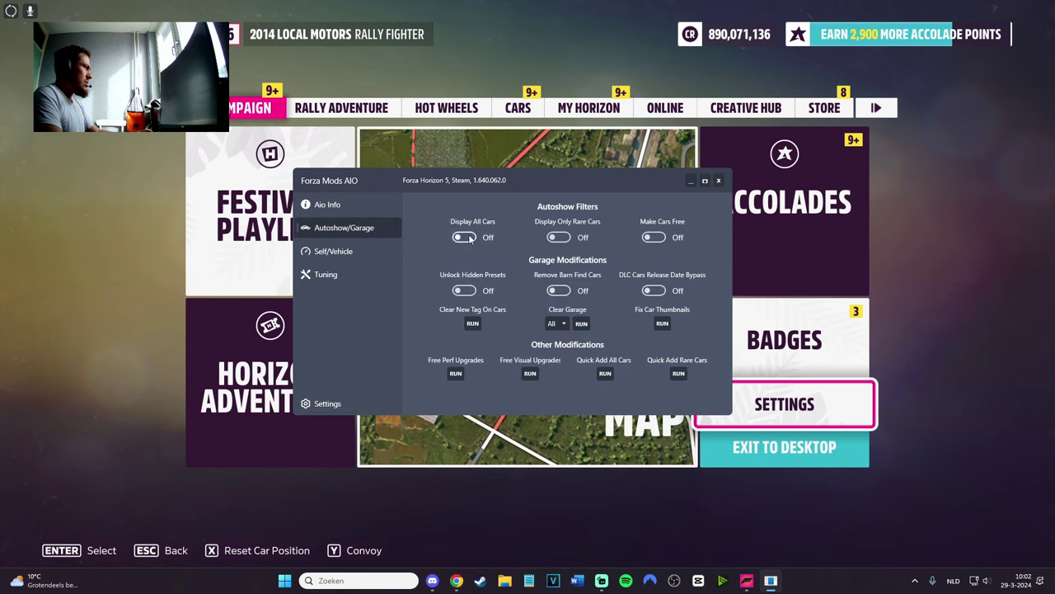
left_click(360, 206)
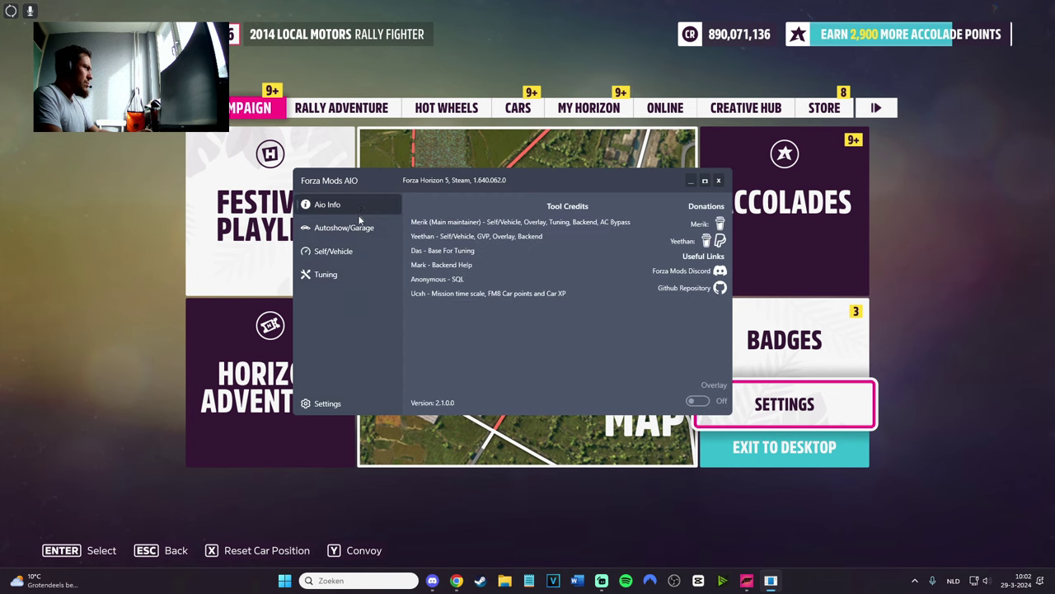
left_click(357, 225)
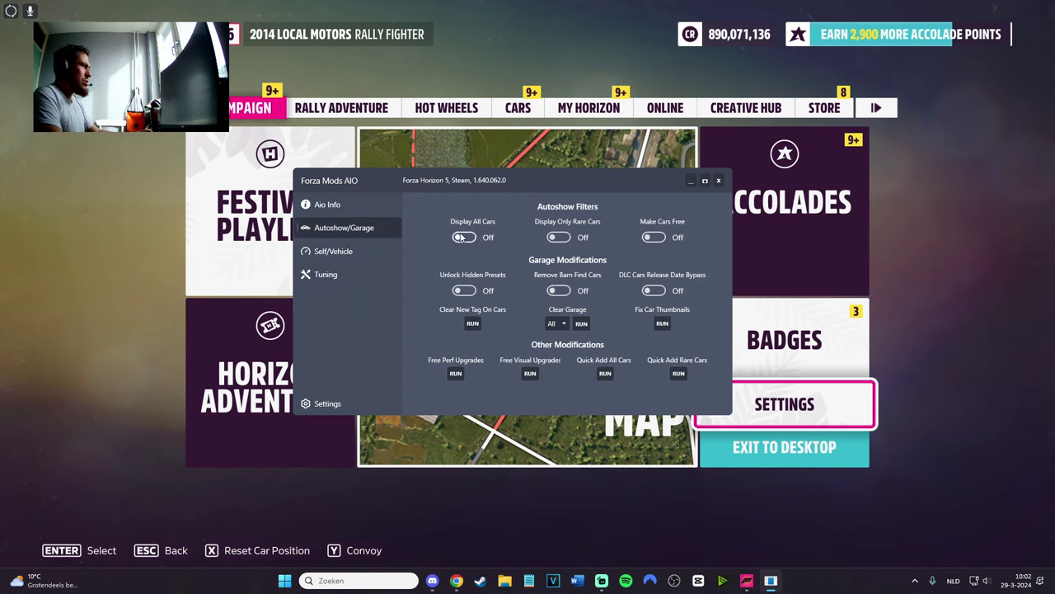
left_click(654, 237)
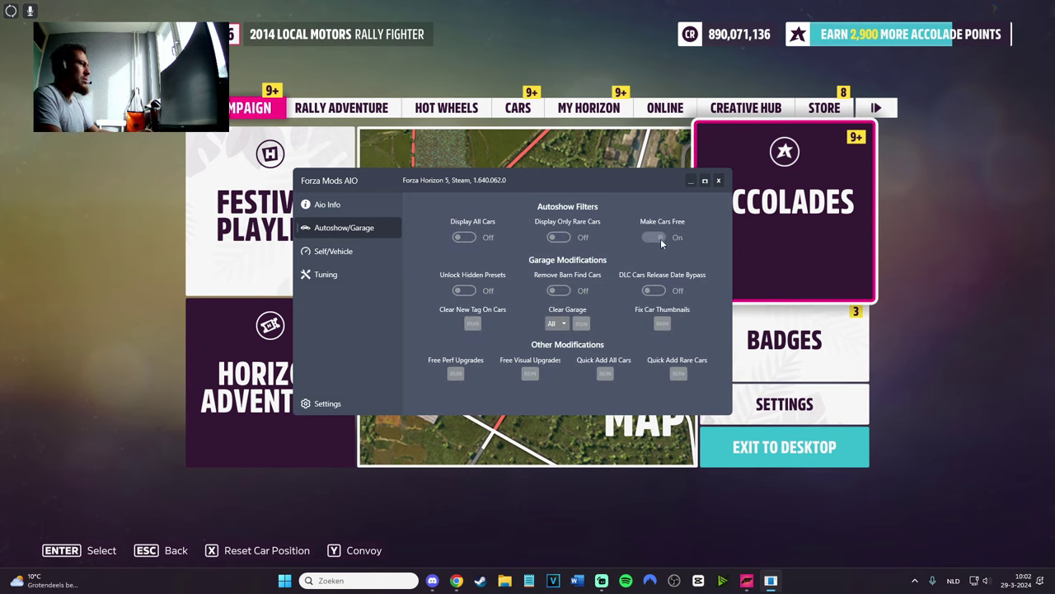
left_click(511, 111)
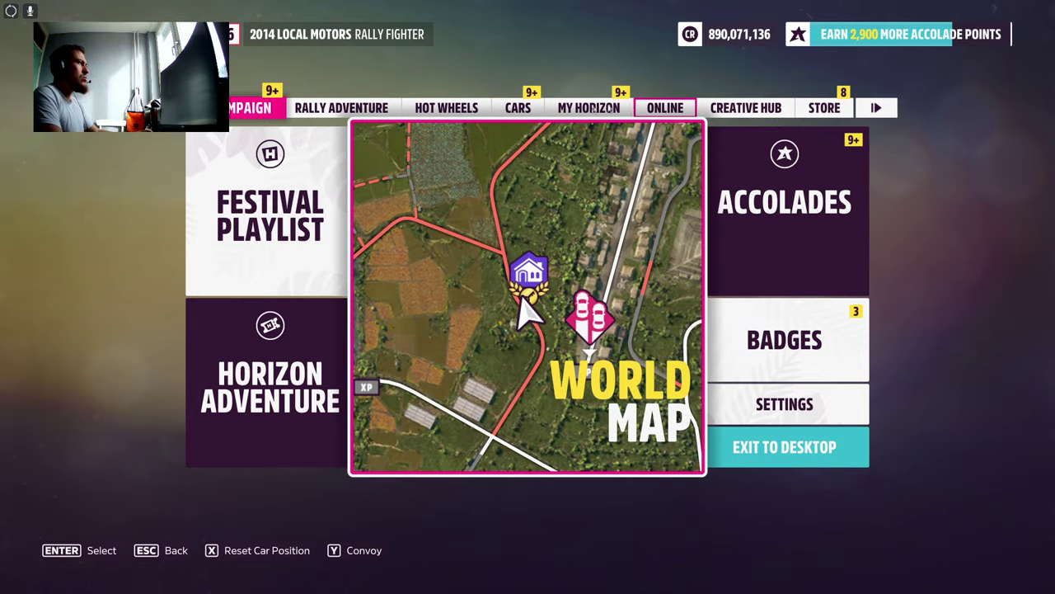
left_click(517, 108)
Choose Buy New & Used Cars and travel to the festival Autoshow
left_click(547, 297)
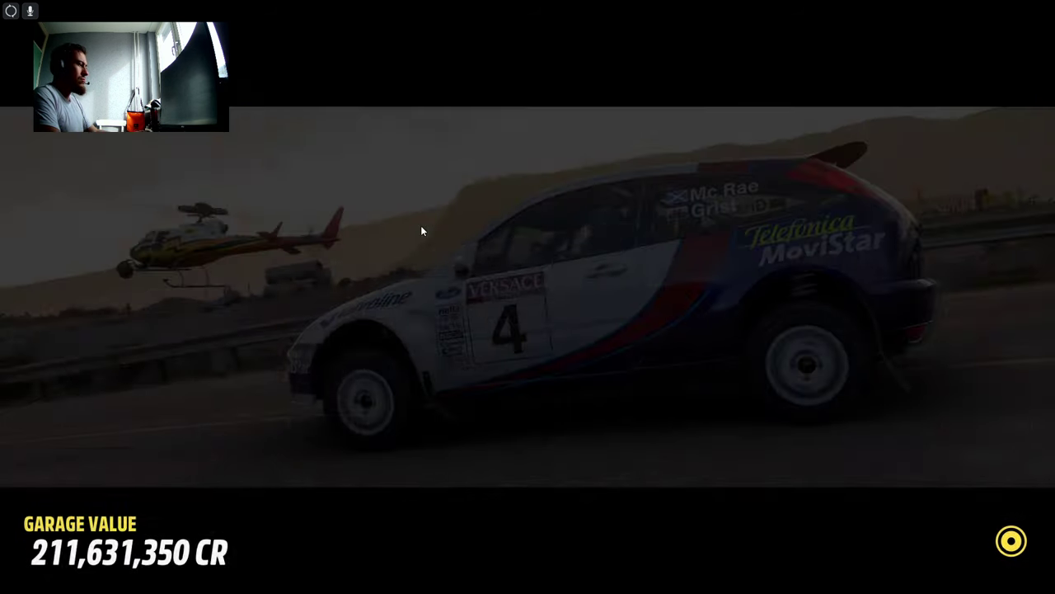
key("Escape")
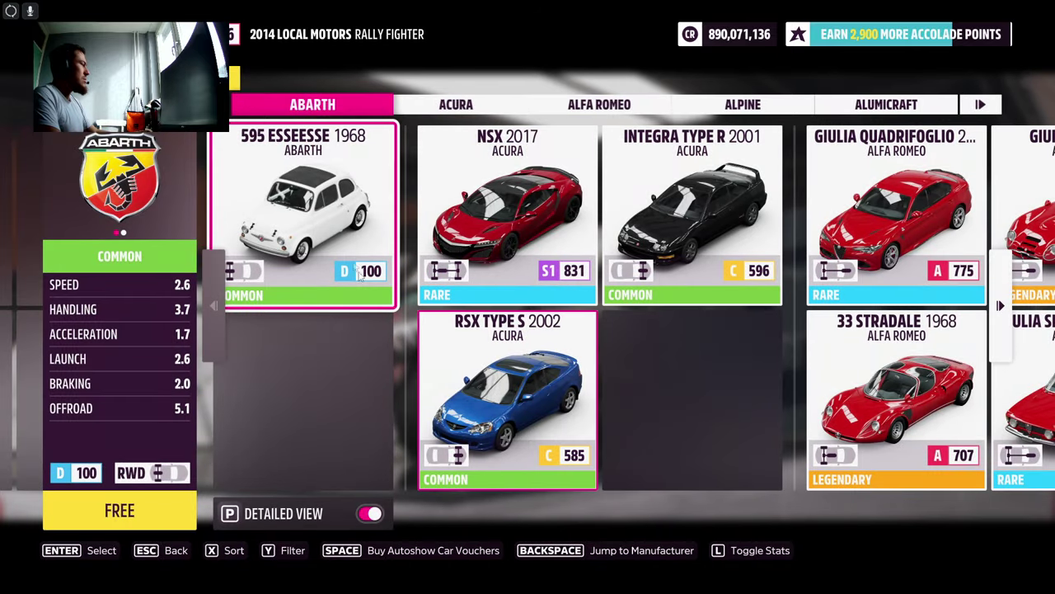
Jump to Bugatti in the Autoshow and scroll through to the Veyron Super Sport's liveries
key("Right")
key("Right")
key("Right")
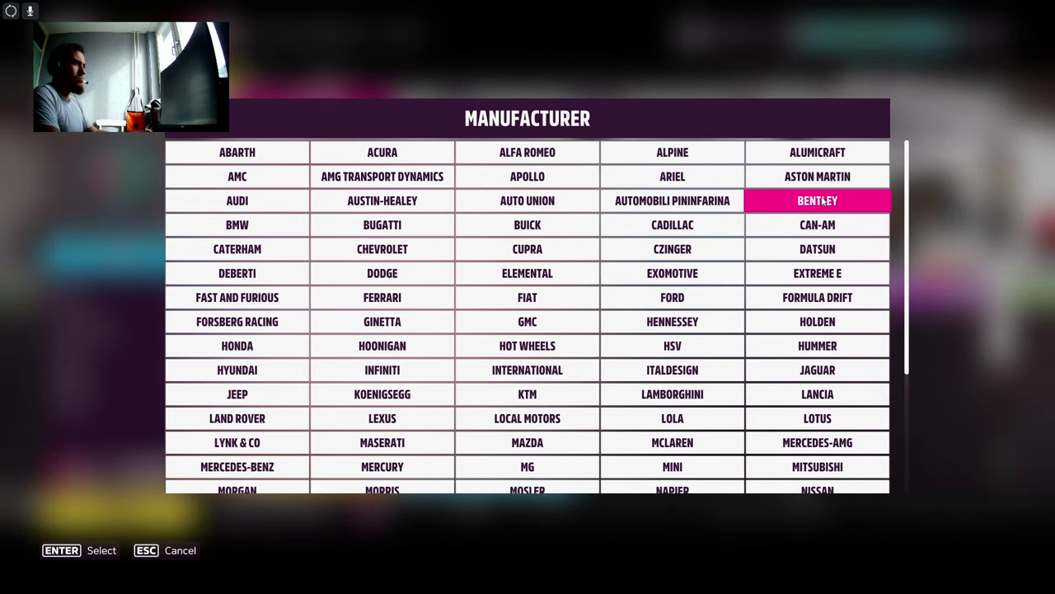
left_click(336, 219)
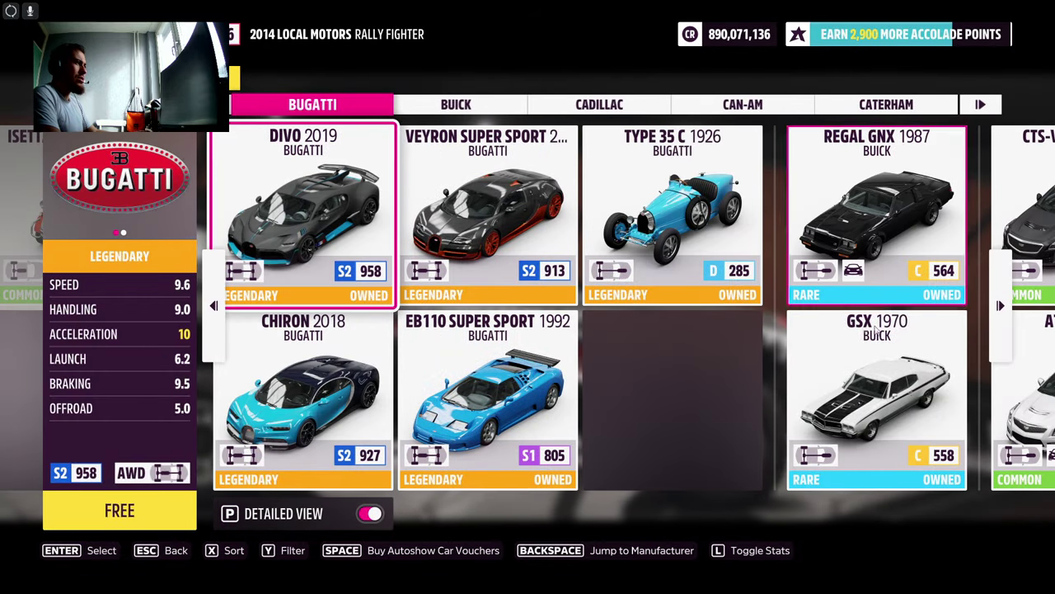
scroll(782, 307, "down", 3)
scroll(781, 307, "up", 4)
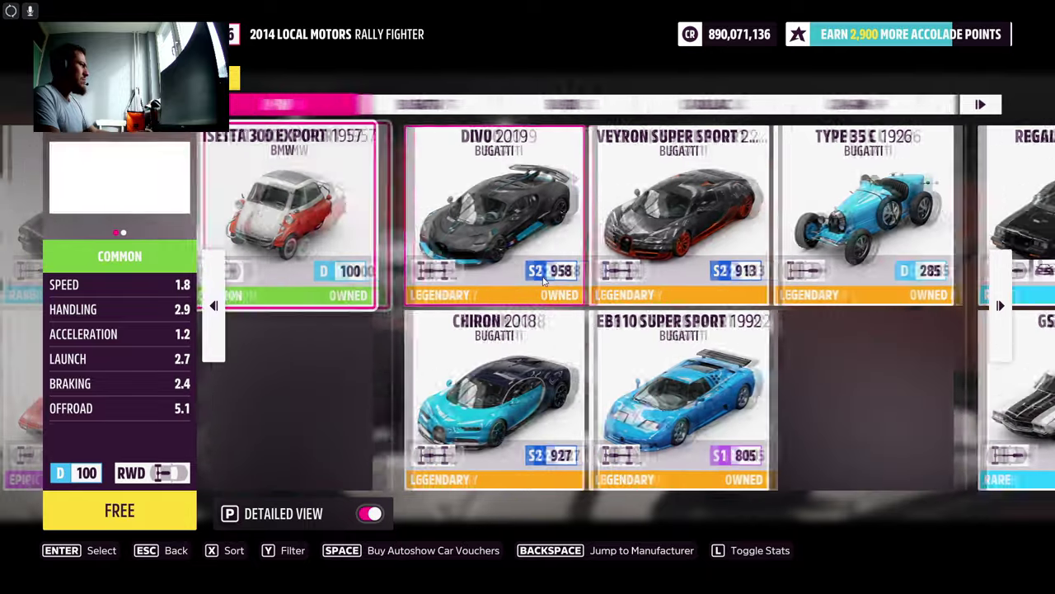
scroll(544, 281, "down", 1)
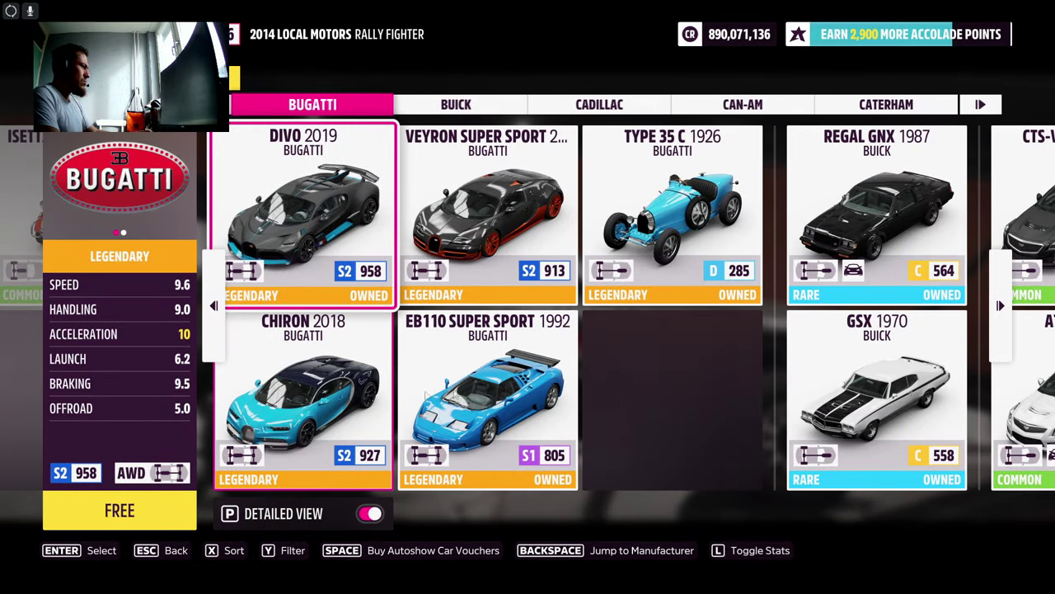
scroll(440, 252, "down", 1)
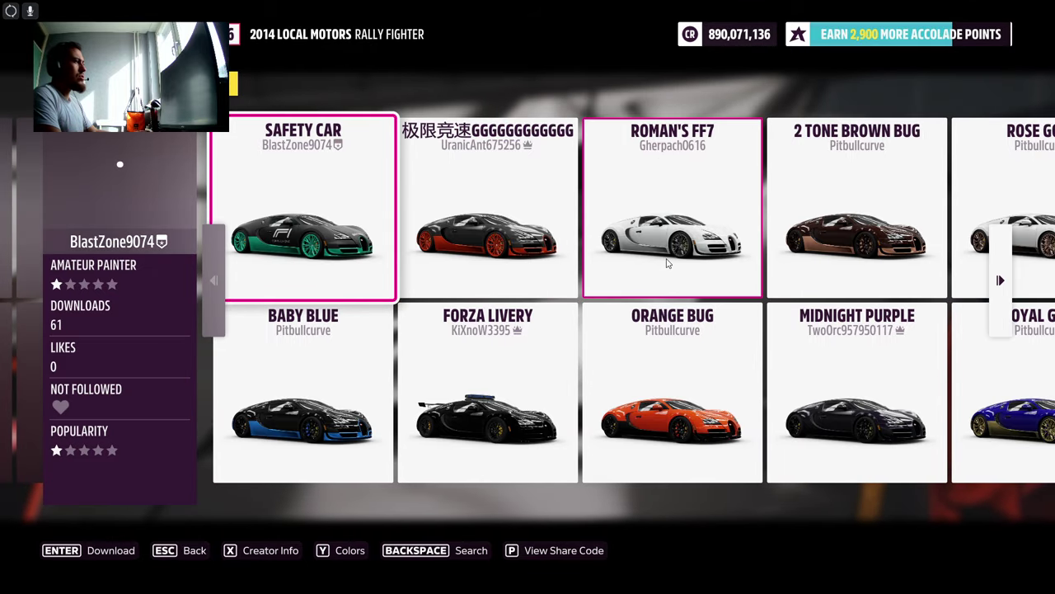
Download the POLICE livery design and confirm taking the free Veyron Super Sport
scroll(668, 262, "down", 4)
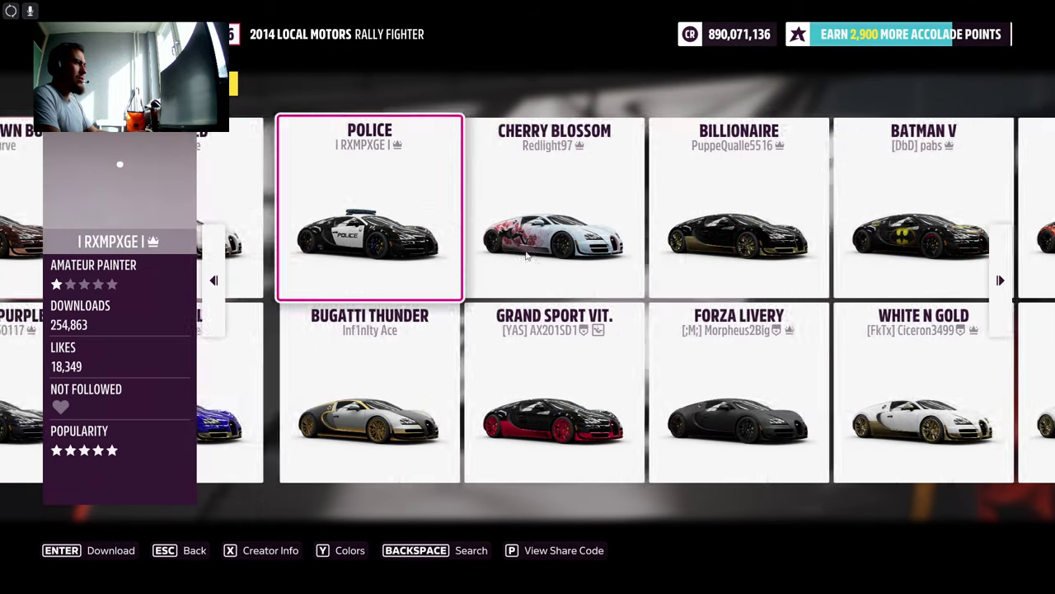
left_click(465, 284)
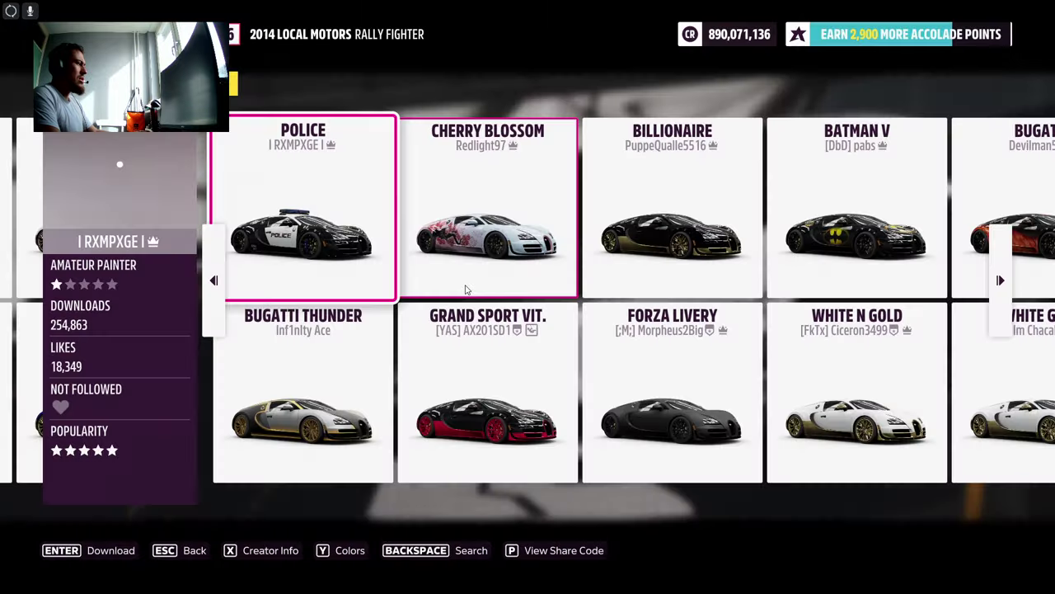
key("Return")
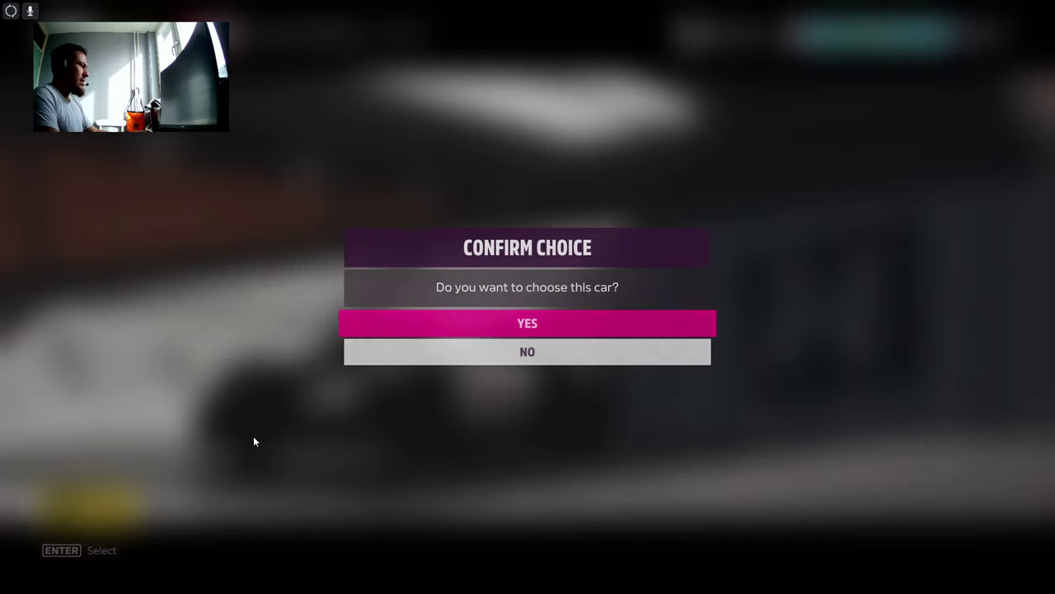
left_click(561, 321)
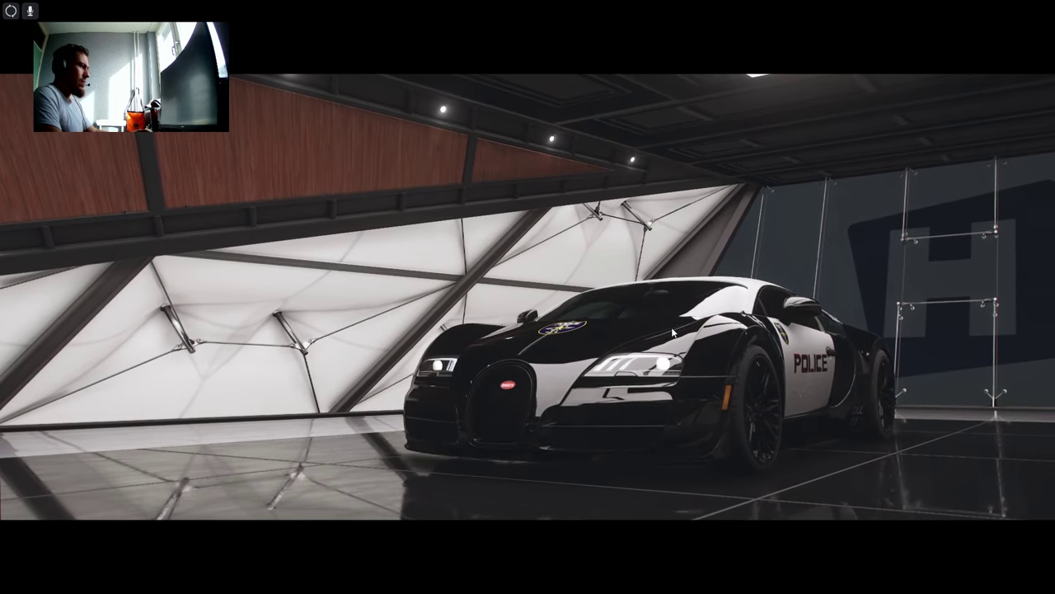
Return to the Buy & Sell menu and drive off in the police-livery Veyron
key("Escape")
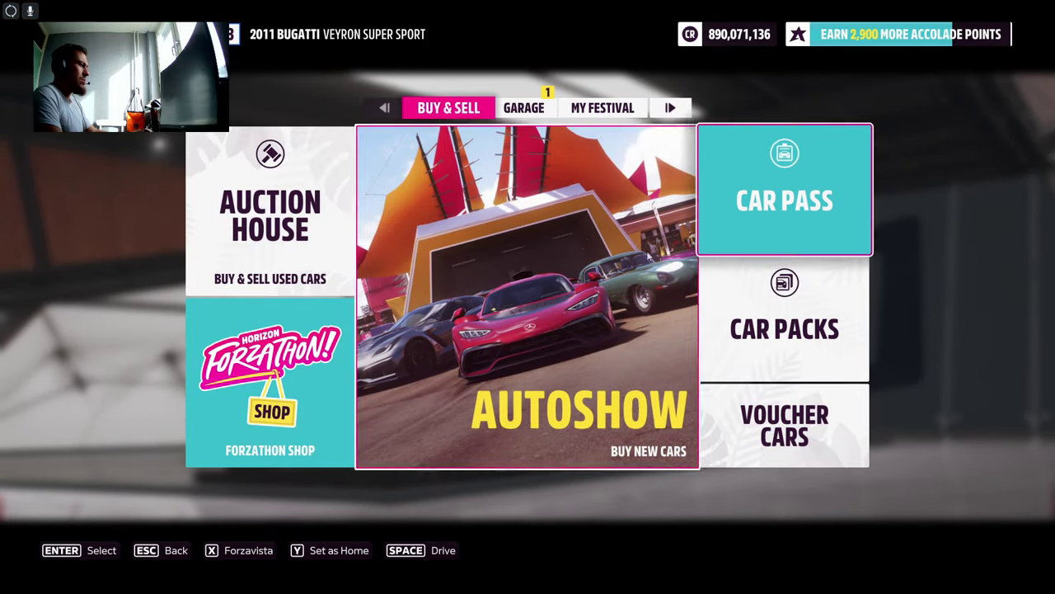
left_click(857, 175)
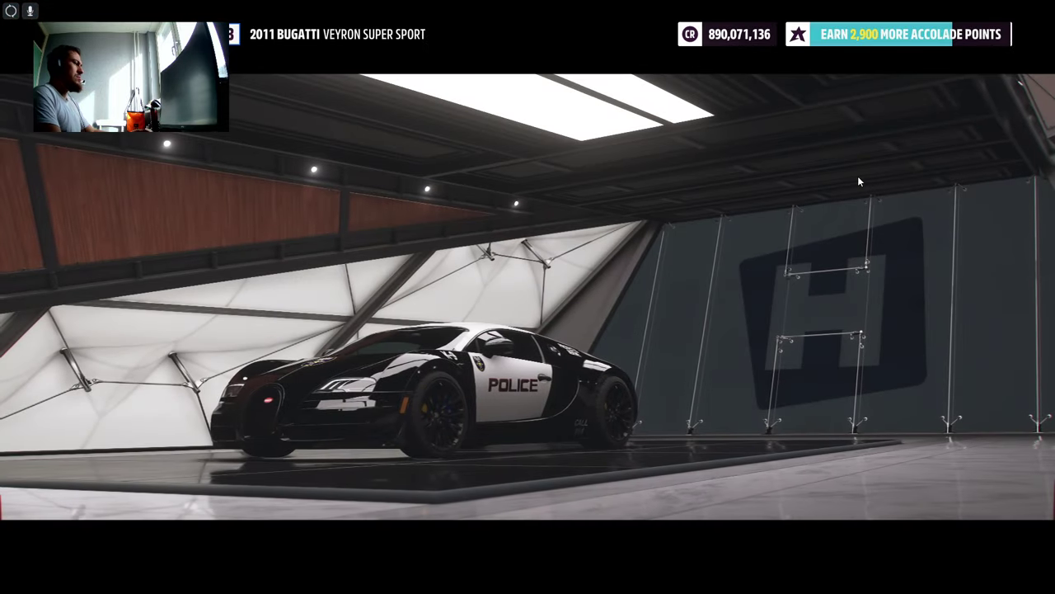